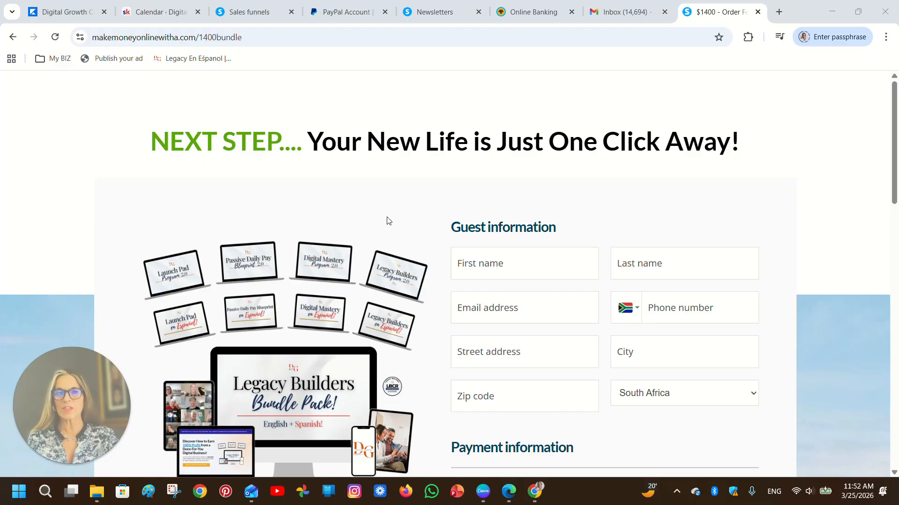
# Review the $1400 Legacy Builders Bundle Pack order form and go to its credit/debit card payment page.
pyautogui.scroll(-1, 412, 215)
pyautogui.scroll(1, 435, 191)
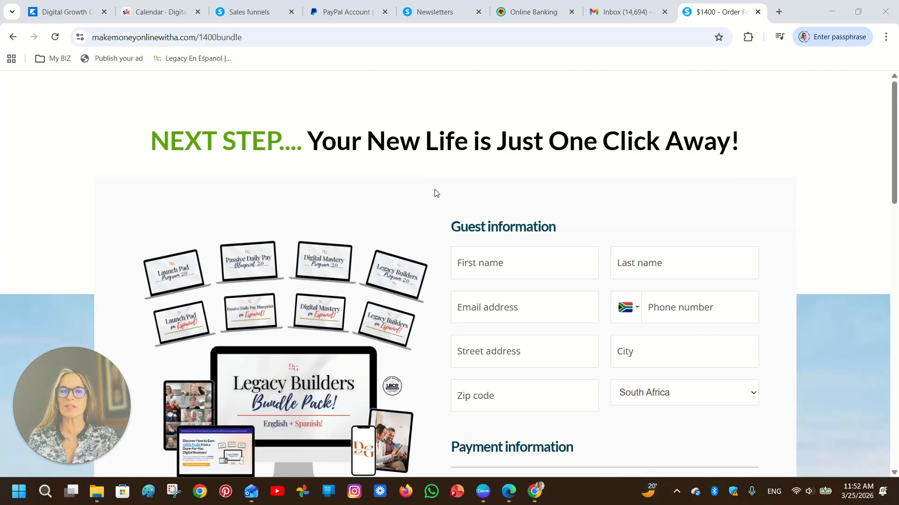
pyautogui.scroll(-5, 445, 195)
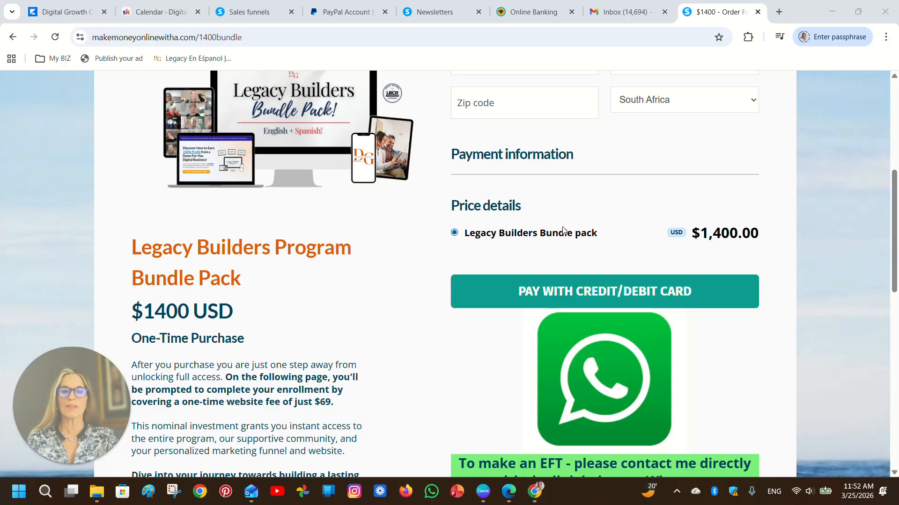
pyautogui.scroll(-1, 568, 157)
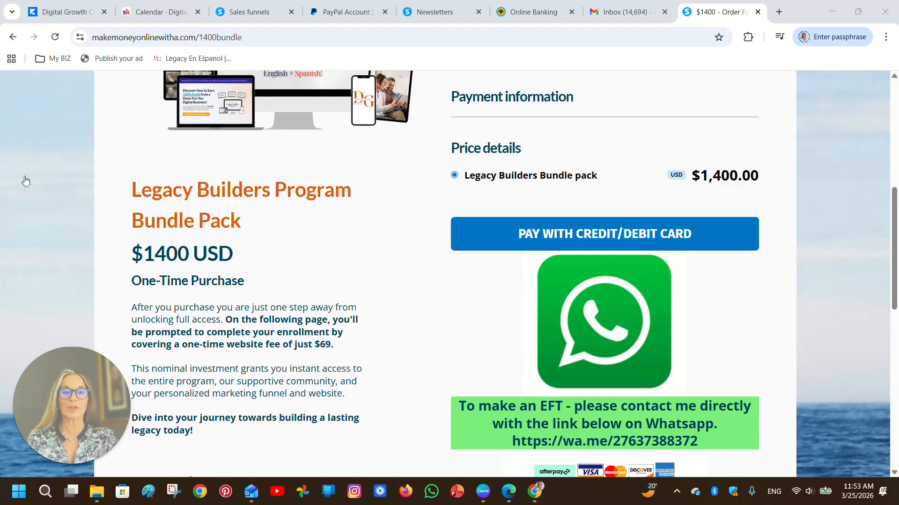
pyautogui.click(643, 234)
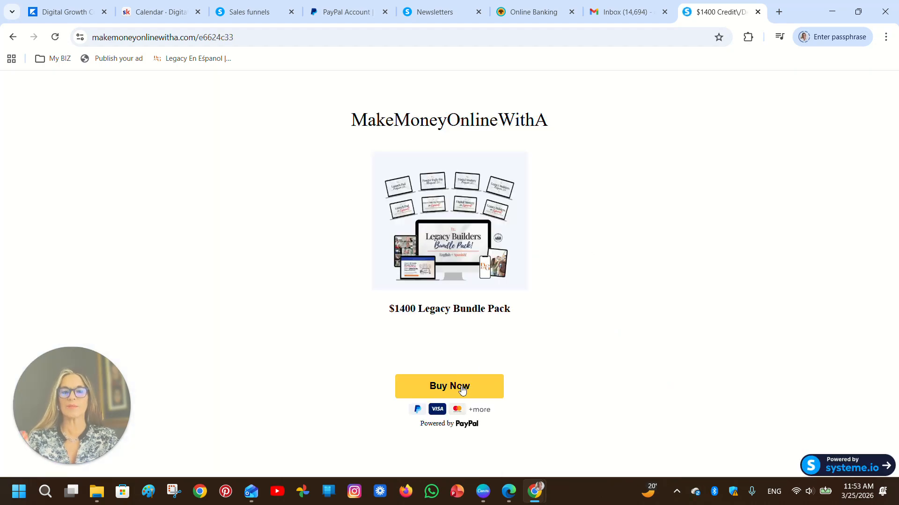
# Open the PayPal checkout for the $1400 Legacy Bundle Pack, examine its payment options, and close the checkout.
pyautogui.click(464, 388)
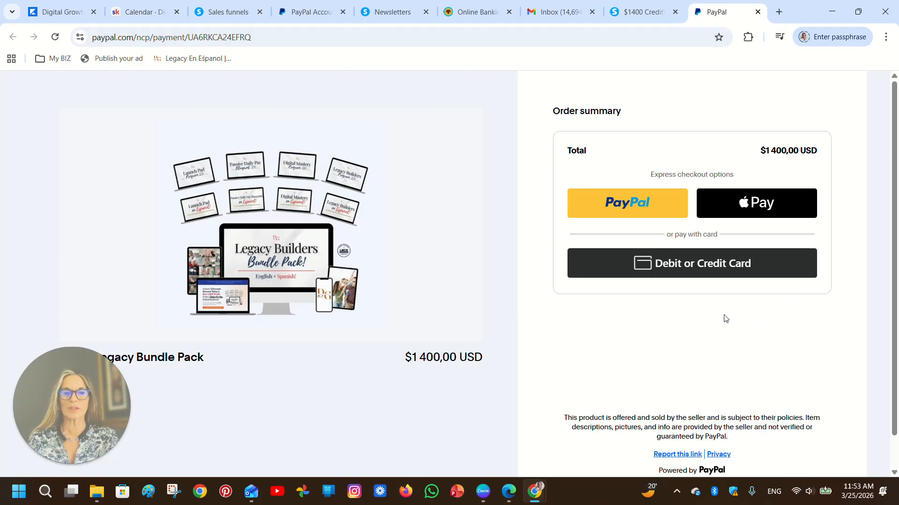
pyautogui.scroll(-1, 302, 277)
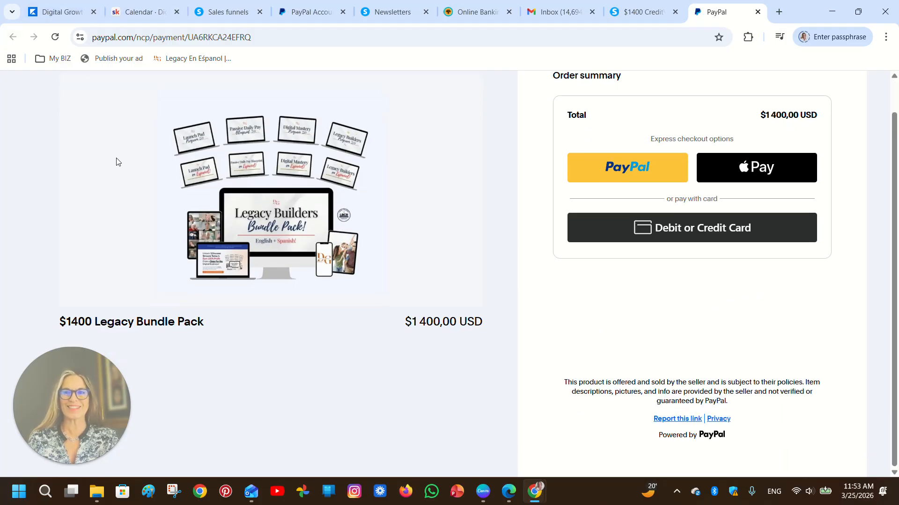
pyautogui.scroll(1, 106, 176)
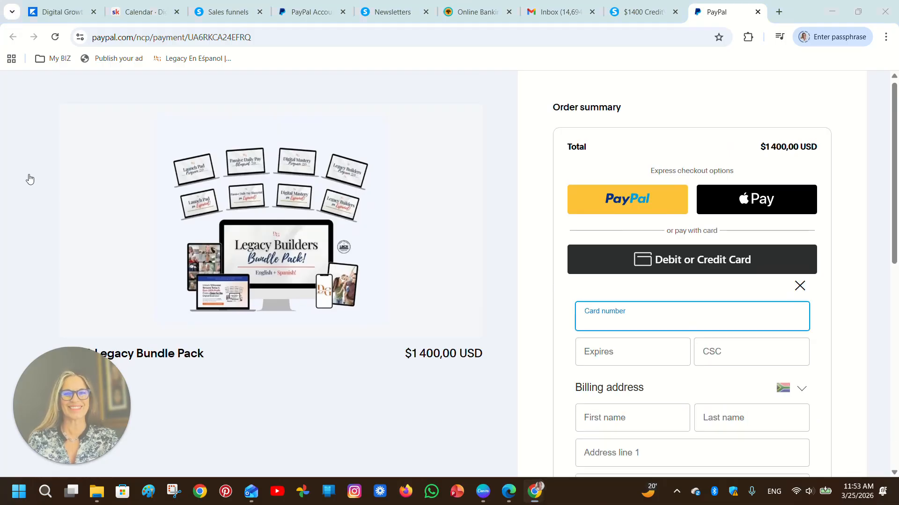
pyautogui.hotkey('ctrl', 'w')
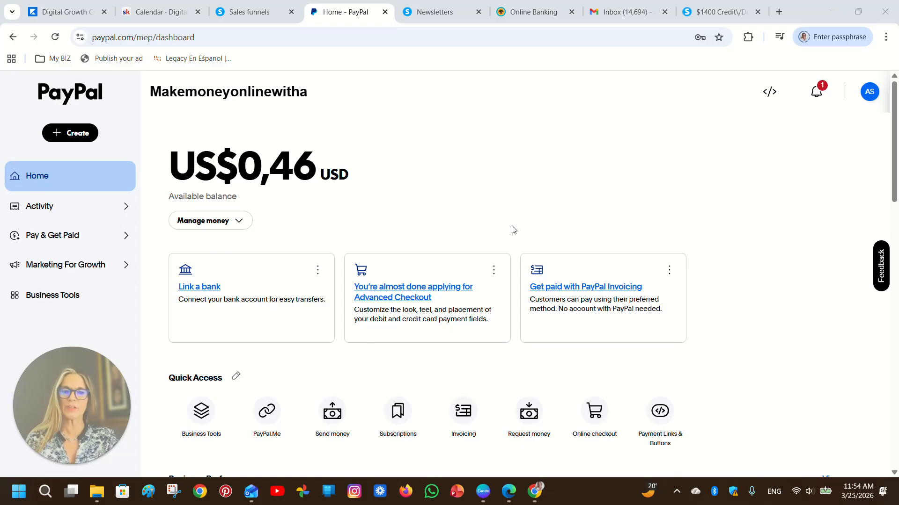
# Start a new payment link from the PayPal business dashboard and name the item "$900 Legacy Builders Program 2.0".
pyautogui.click(666, 419)
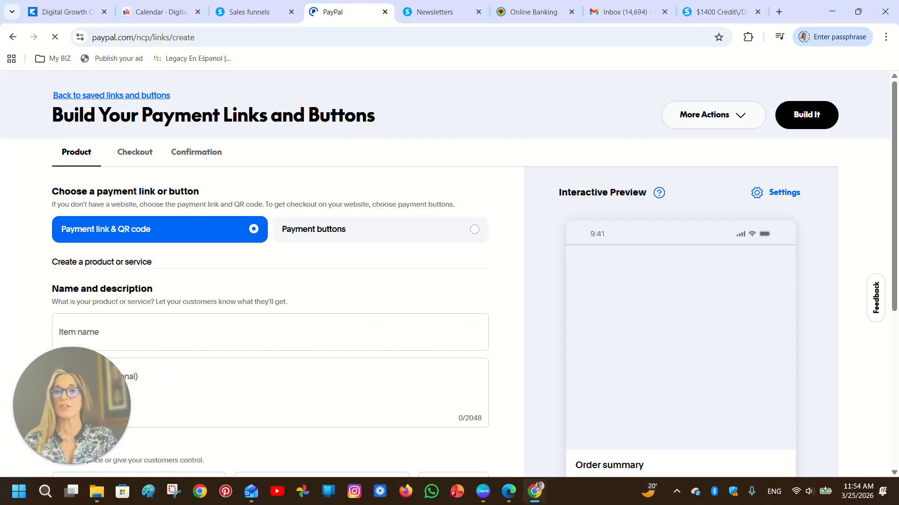
pyautogui.scroll(-1, 141, 342)
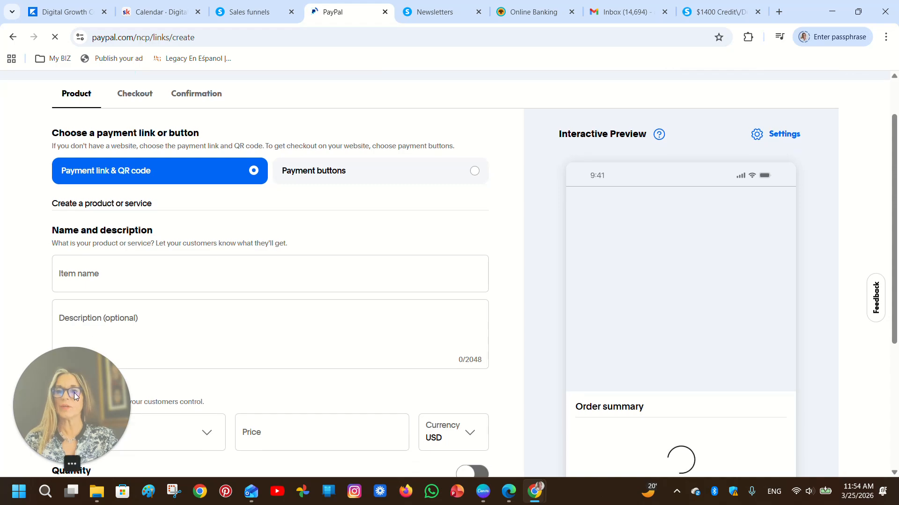
pyautogui.moveTo(74, 392); pyautogui.dragTo(835, 67)
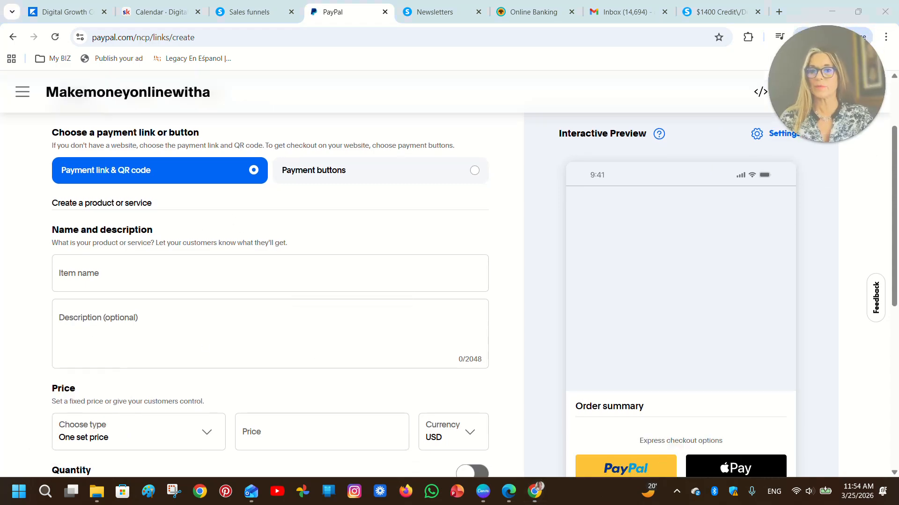
pyautogui.click(140, 274)
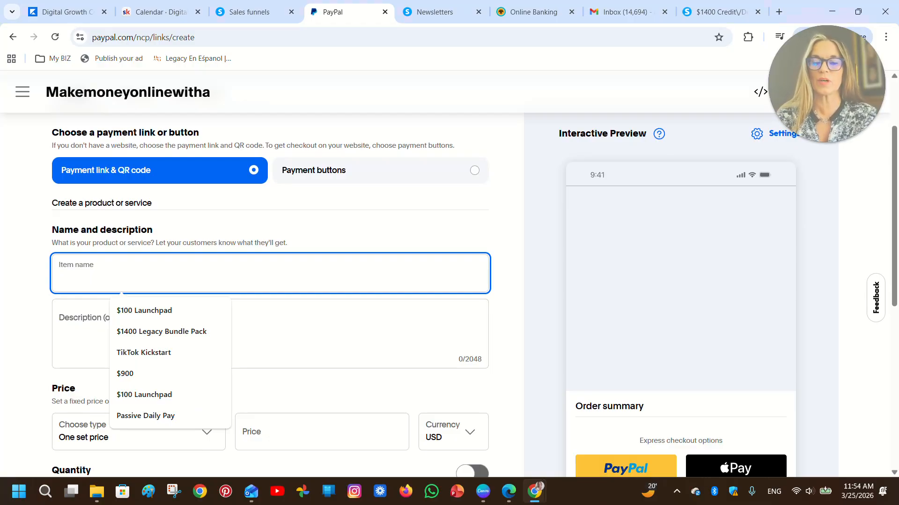
pyautogui.write('$')
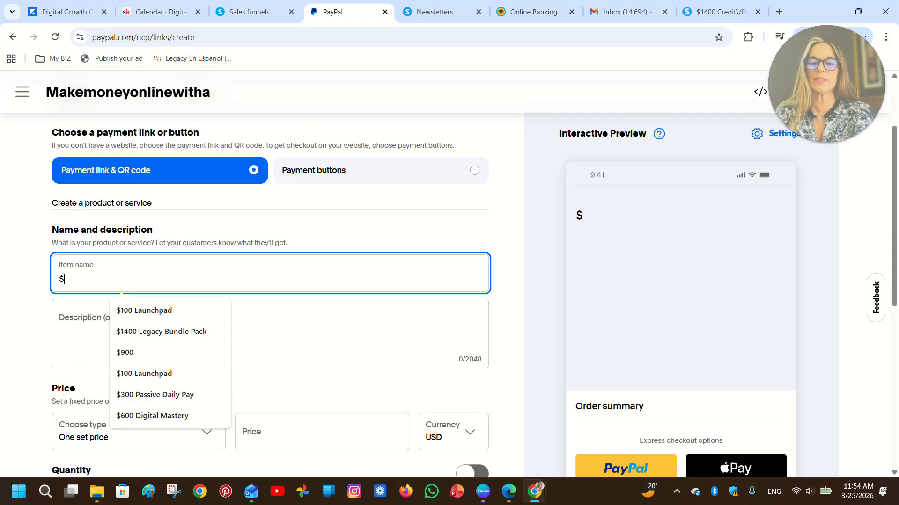
pyautogui.write('900')
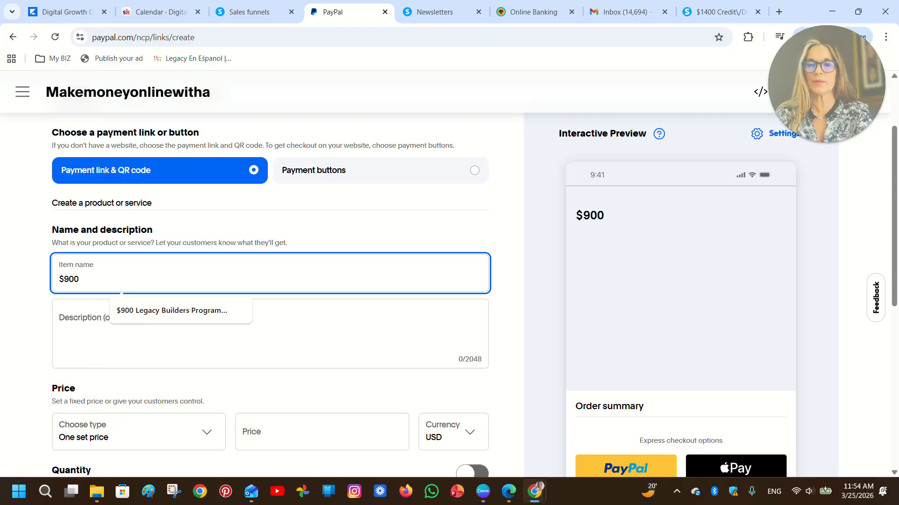
pyautogui.click(177, 312)
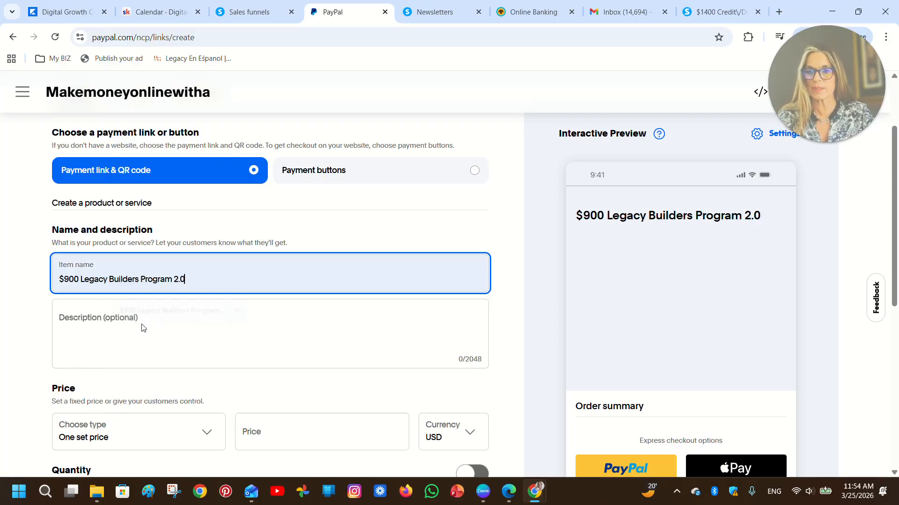
# Enter "4 Income Streams" as the item description and set the price to US$900.
pyautogui.click(157, 324)
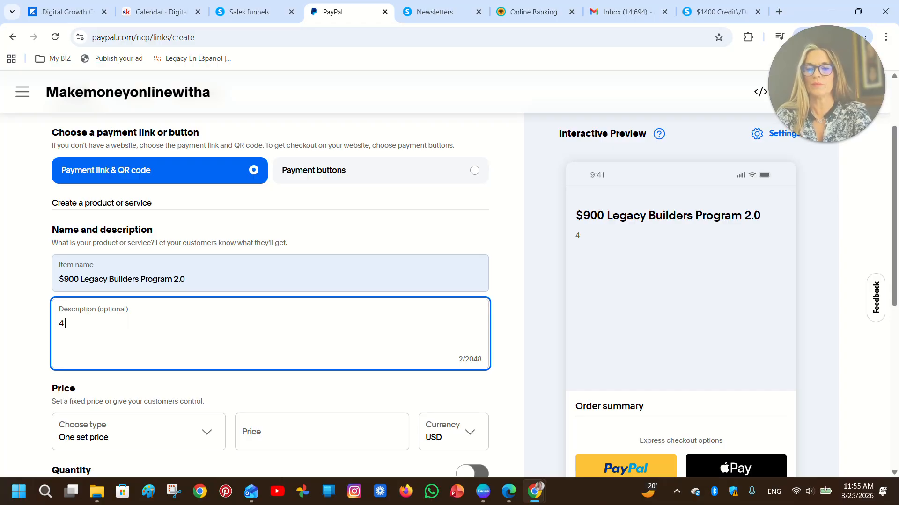
pyautogui.write('come Streams')
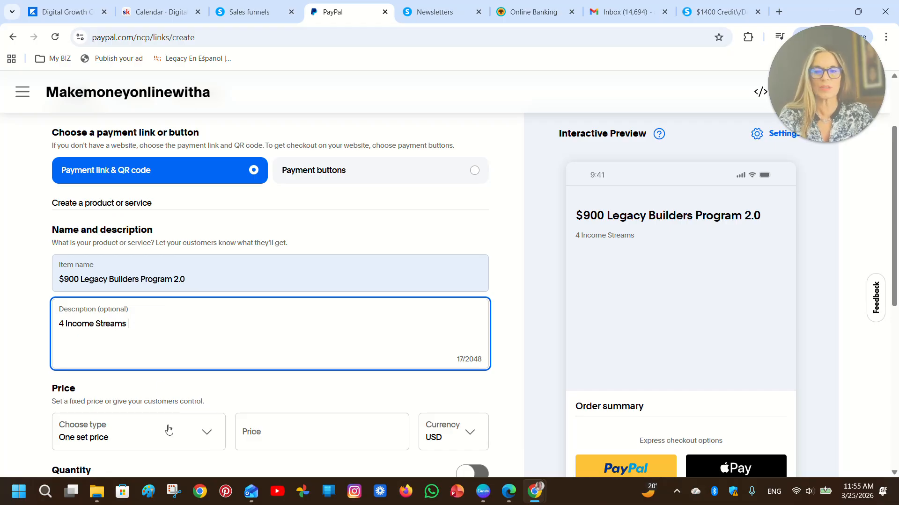
pyautogui.scroll(-1, 169, 429)
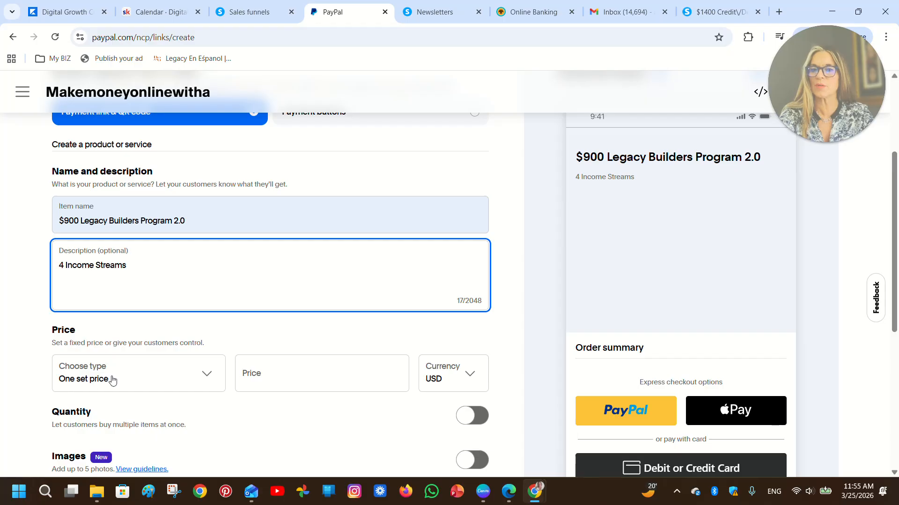
pyautogui.click(276, 379)
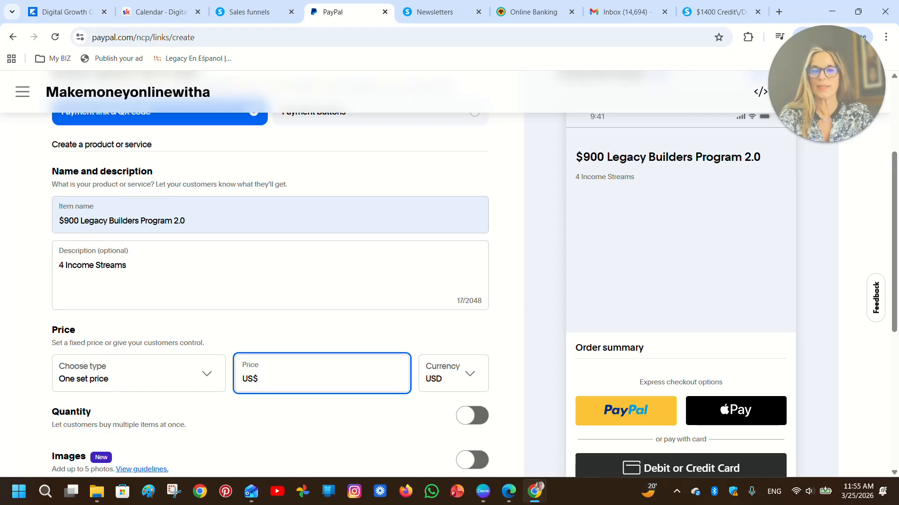
pyautogui.write('900')
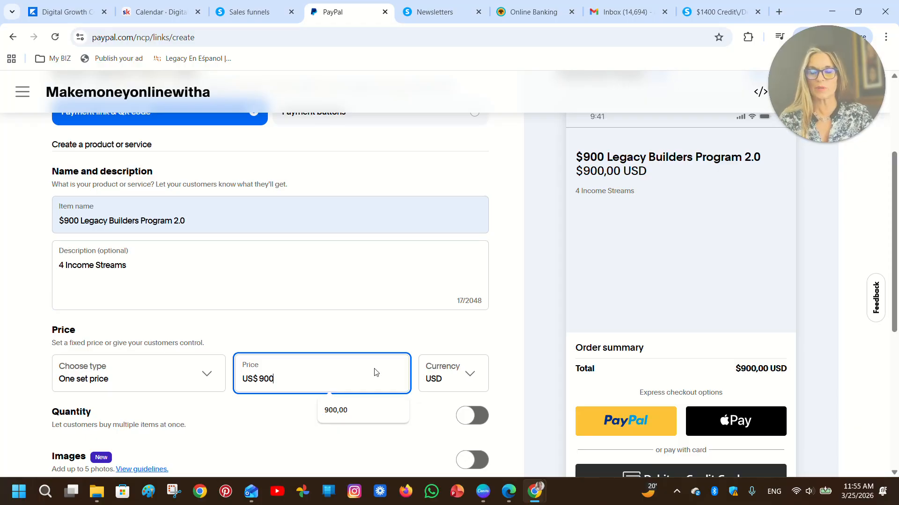
# Build the payment link for the $900 Legacy Builders Program 2.0 without adding quantity or images.
pyautogui.scroll(-3, 379, 370)
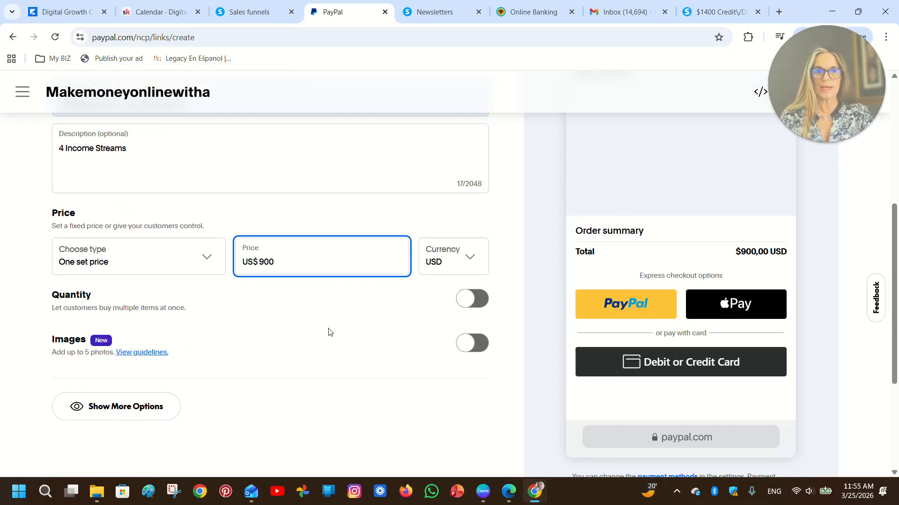
pyautogui.scroll(6, 309, 352)
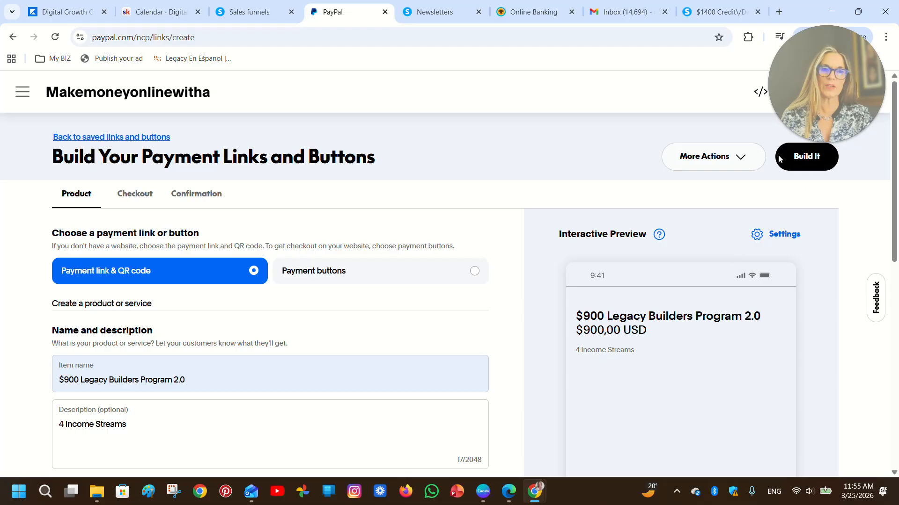
pyautogui.moveTo(793, 60); pyautogui.dragTo(773, 52)
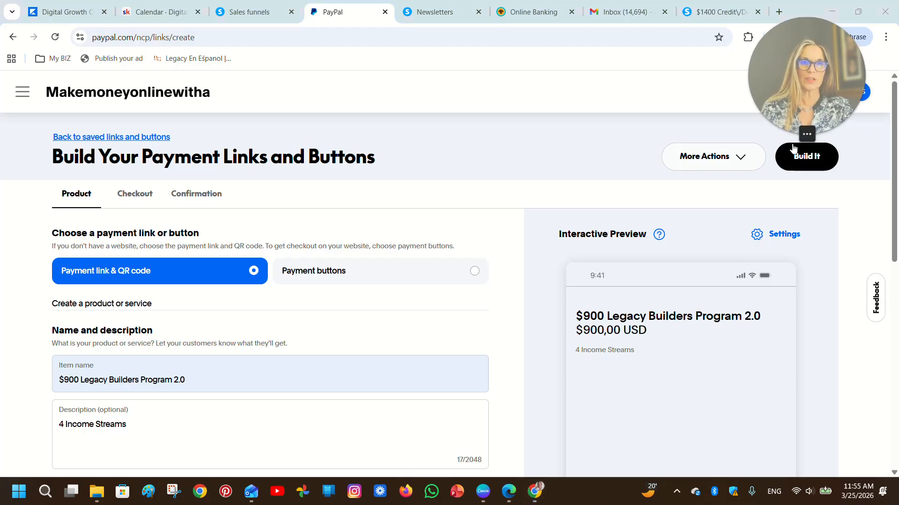
pyautogui.click(807, 152)
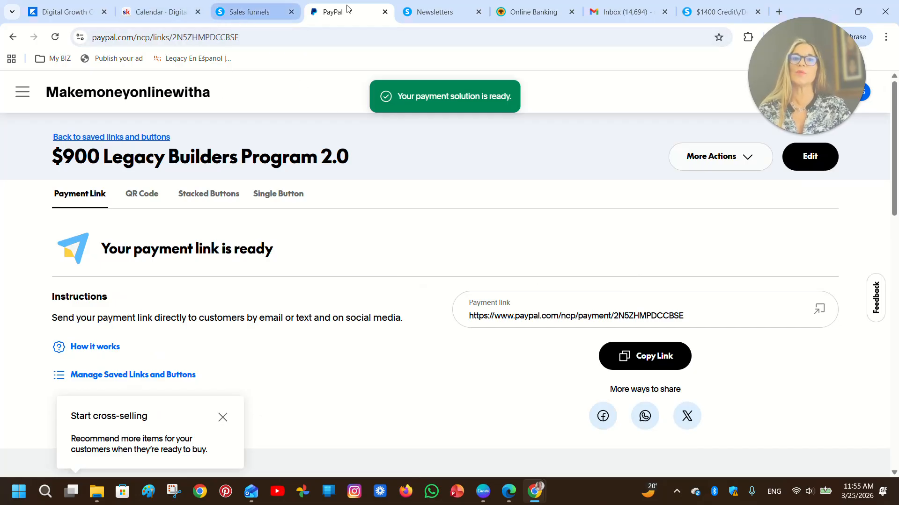
# Switch to systeme.io and open the sales funnel "Sales Page Funnel - Legacy Bundle - Kajabi".
pyautogui.click(259, 10)
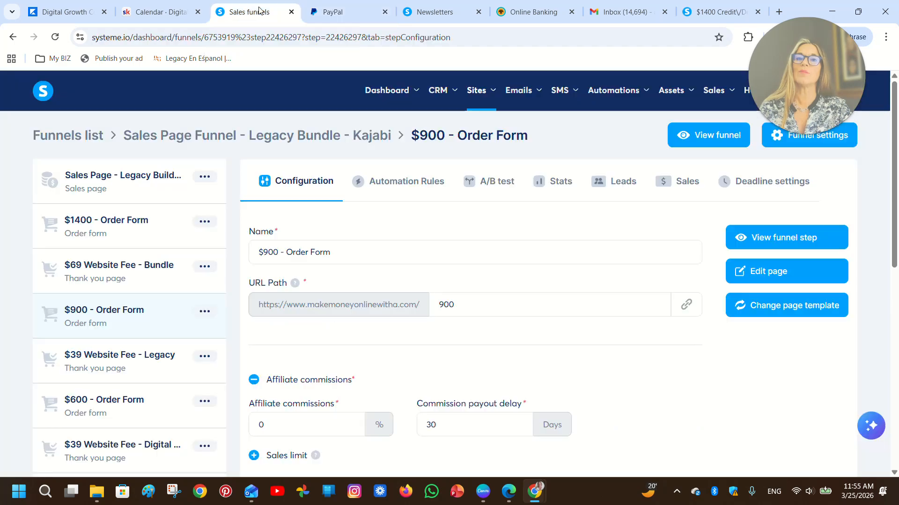
pyautogui.moveTo(387, 90)
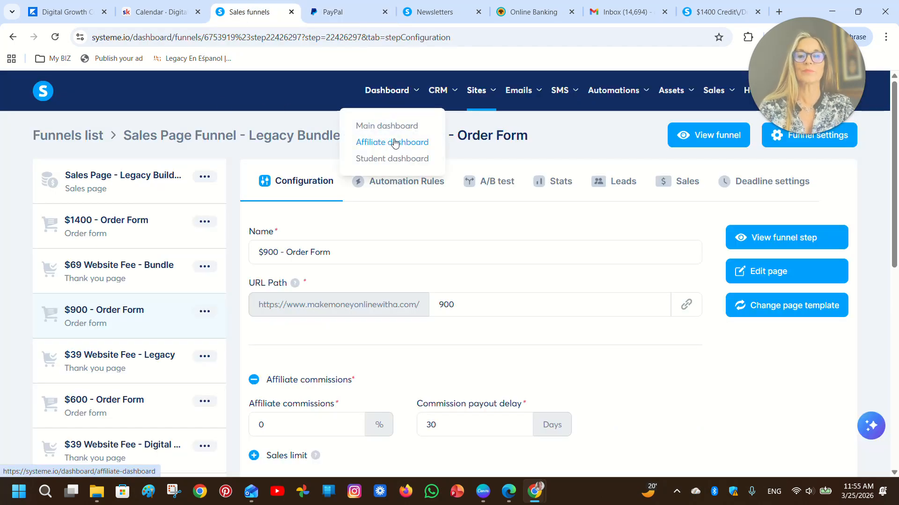
pyautogui.moveTo(479, 94)
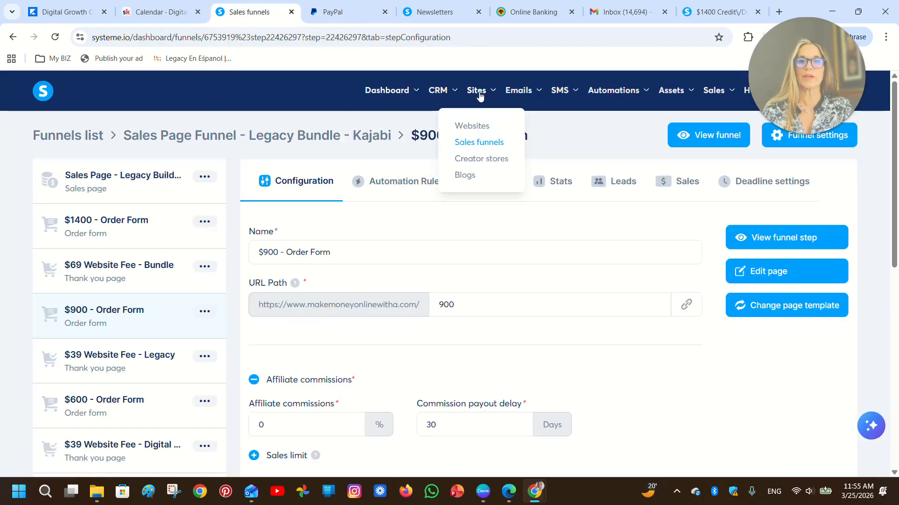
pyautogui.click(474, 142)
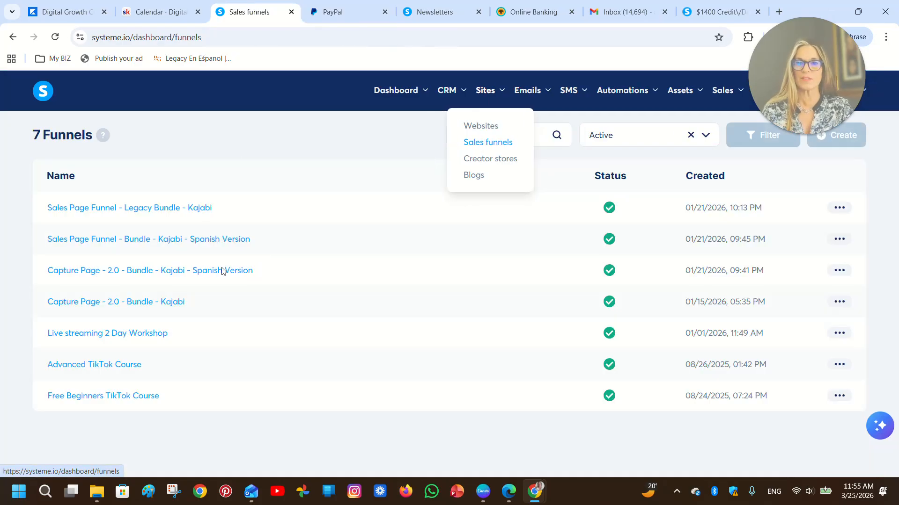
pyautogui.click(175, 210)
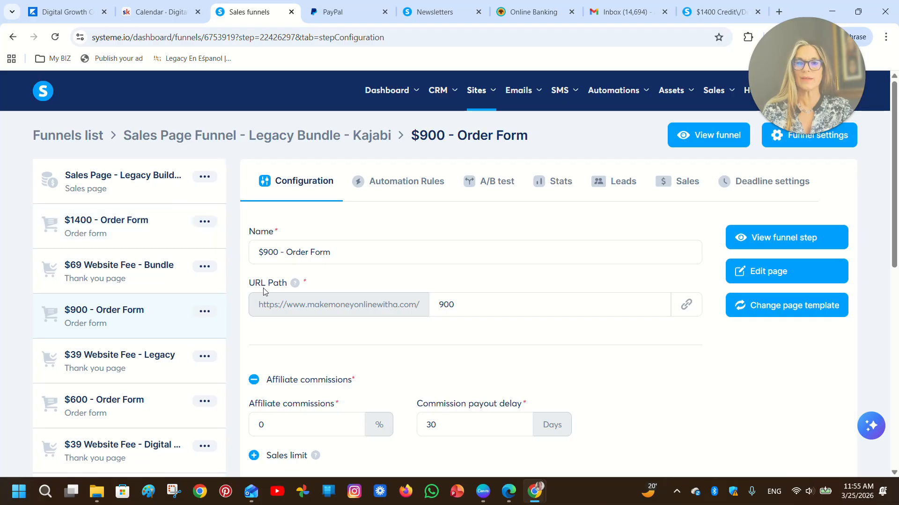
# Add a funnel step named "$900 Credit/Debit Card Button" of type Sales page, to be built from a template.
pyautogui.scroll(-5, 125, 283)
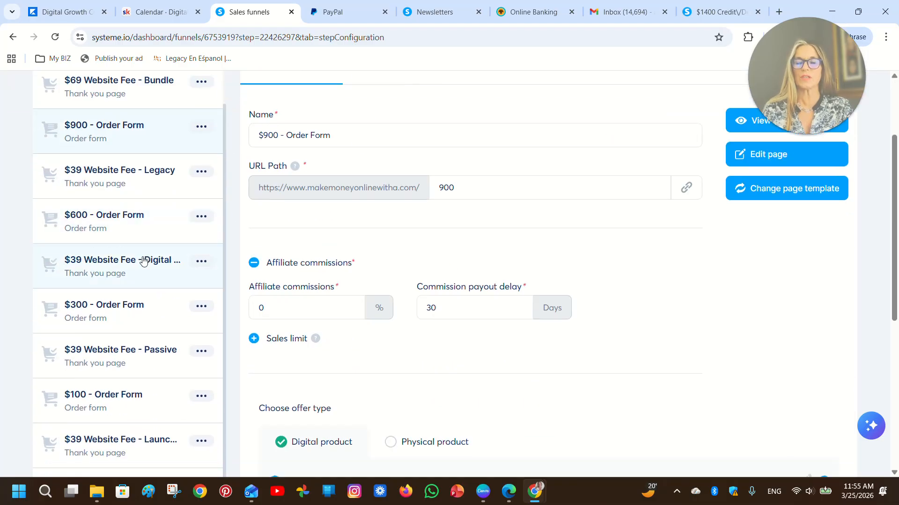
pyautogui.scroll(1, 225, 209)
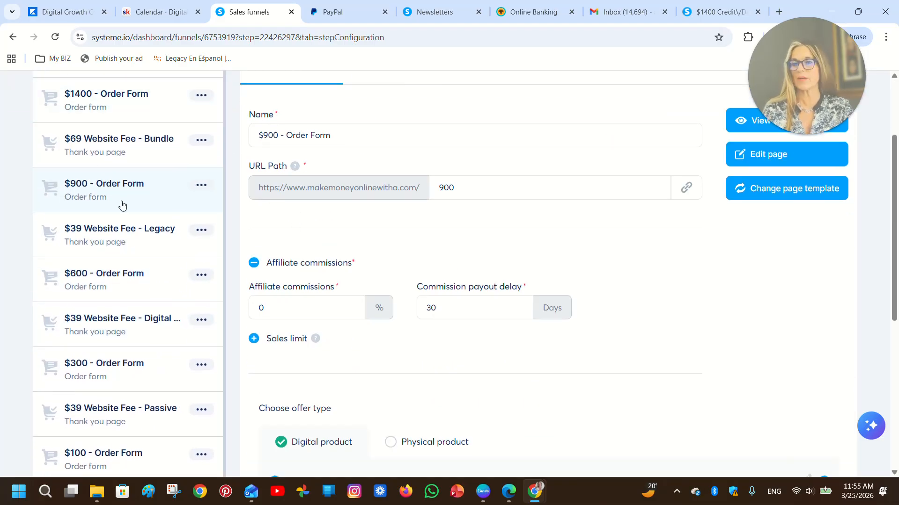
pyautogui.scroll(-1, 164, 234)
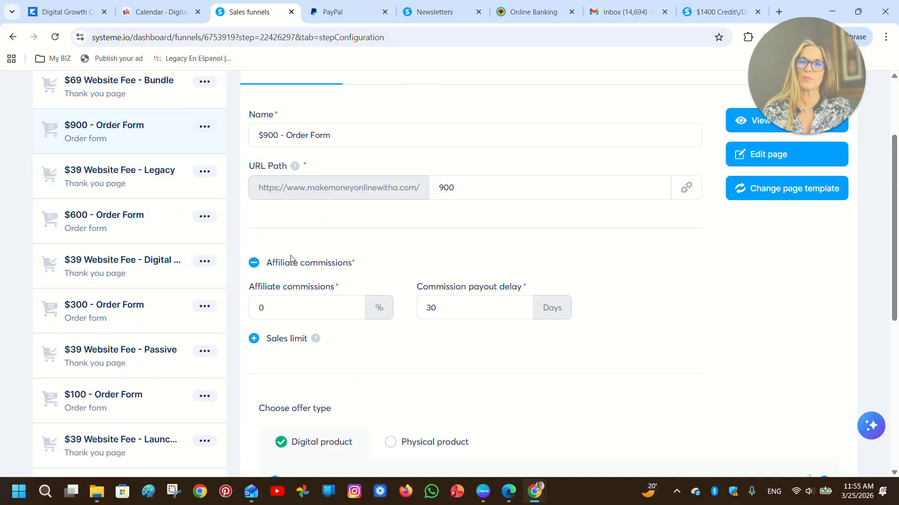
pyautogui.scroll(-7, 127, 373)
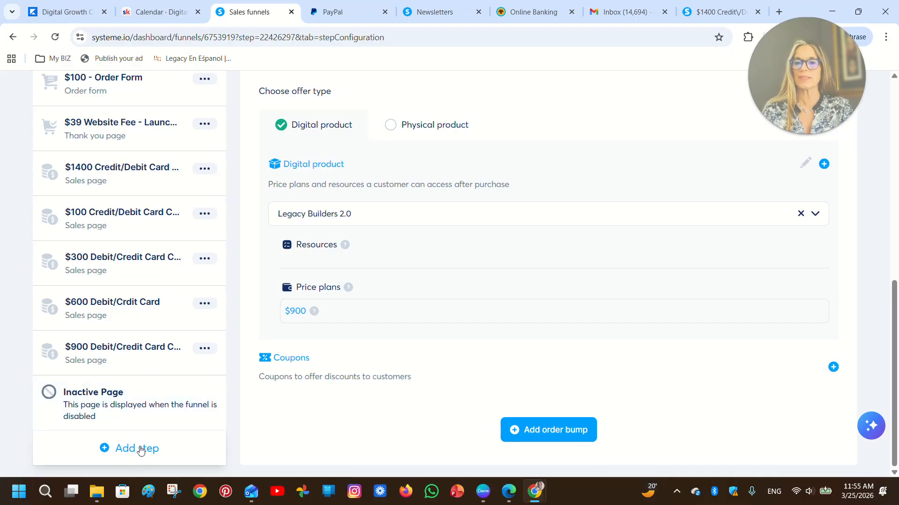
pyautogui.click(137, 450)
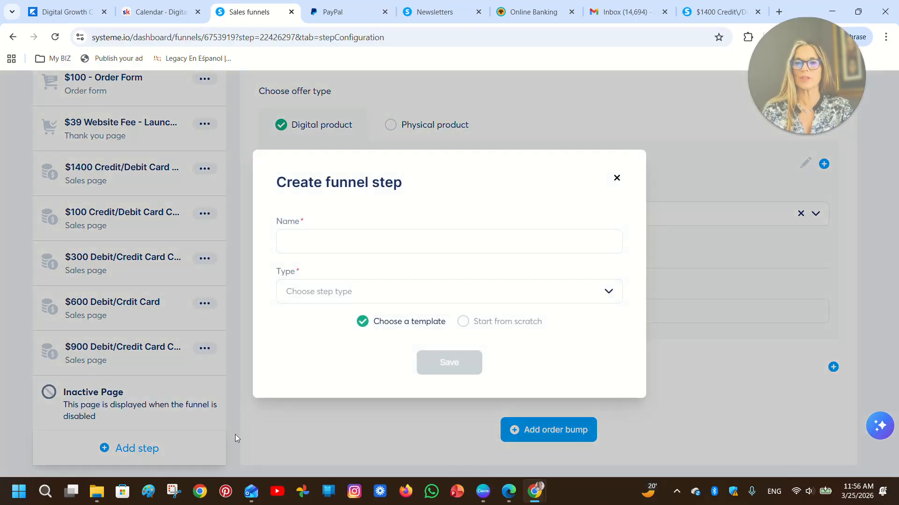
pyautogui.click(309, 244)
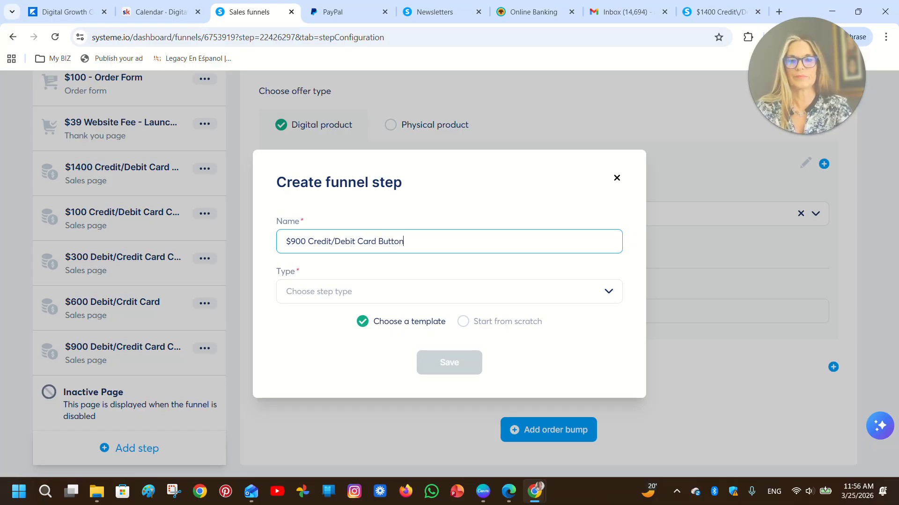
pyautogui.click(608, 292)
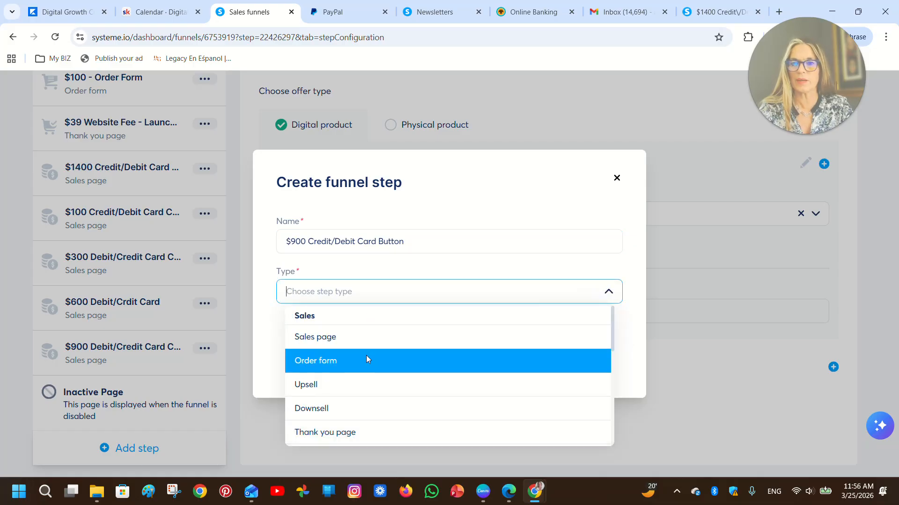
pyautogui.click(374, 344)
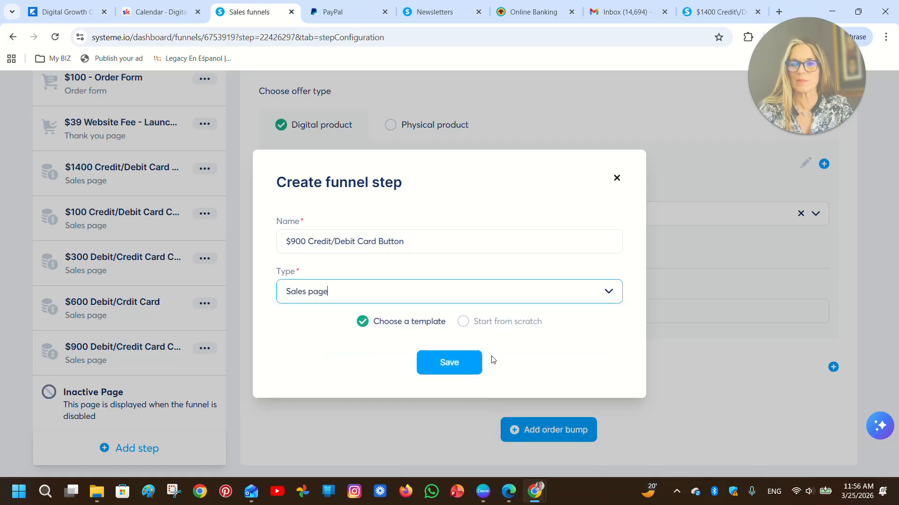
pyautogui.click(450, 365)
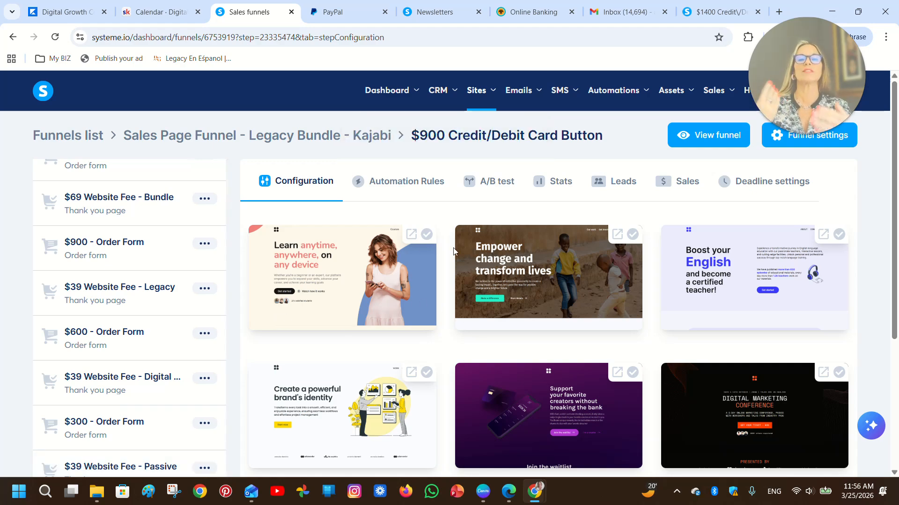
# Go through the sales page templates to the last page and apply the blank lined template to the new funnel step.
pyautogui.scroll(-5, 482, 288)
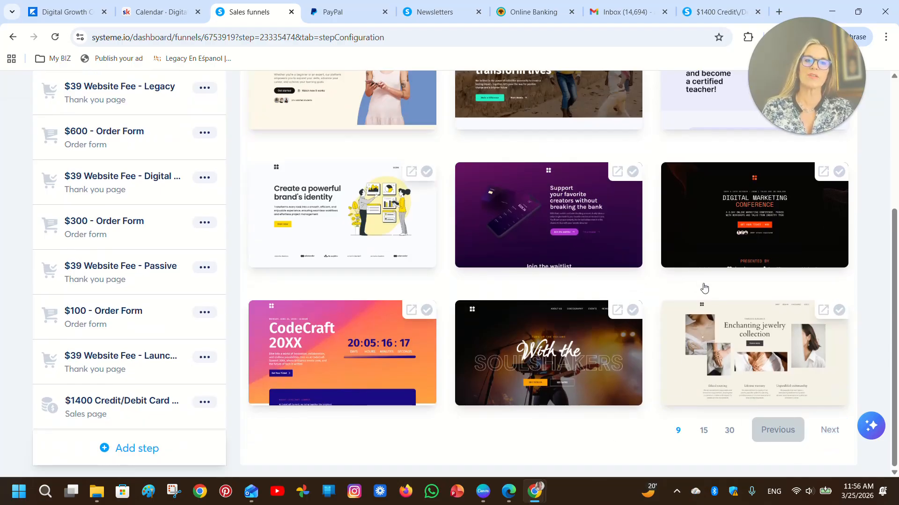
pyautogui.click(831, 437)
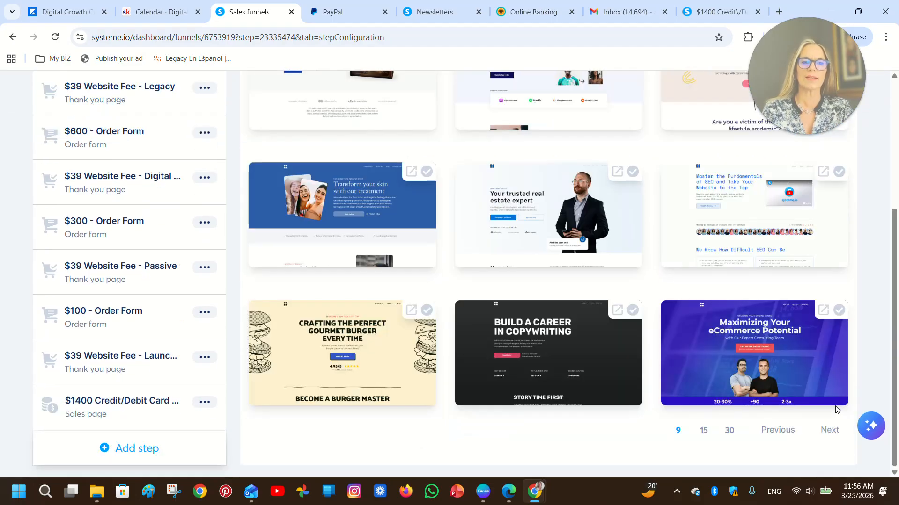
pyautogui.click(835, 431)
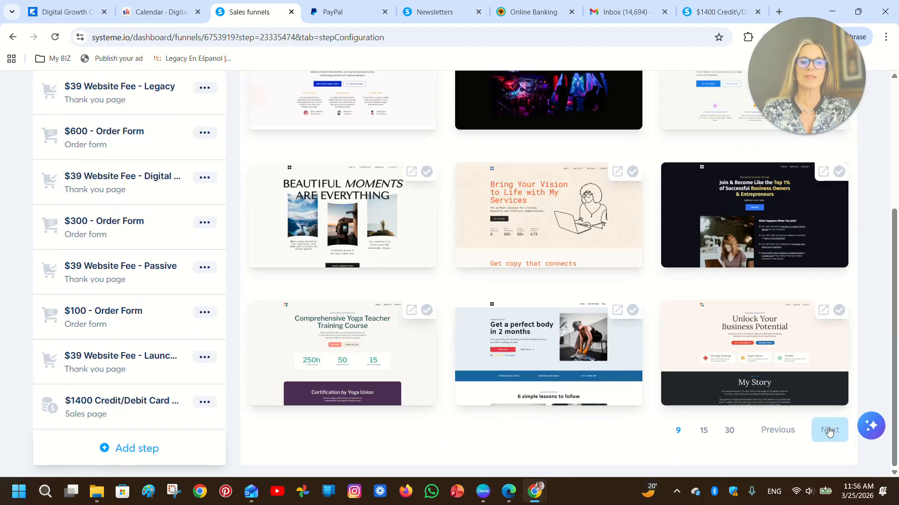
pyautogui.click(829, 429)
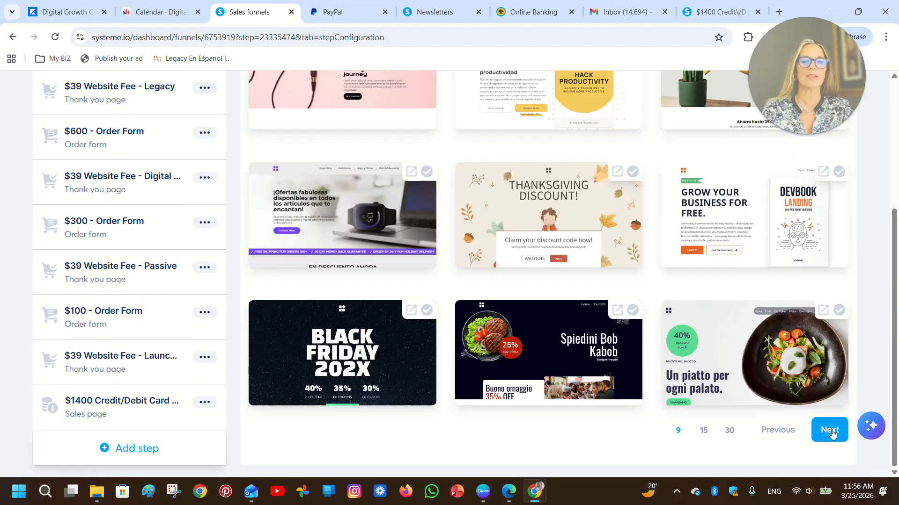
pyautogui.click(831, 433)
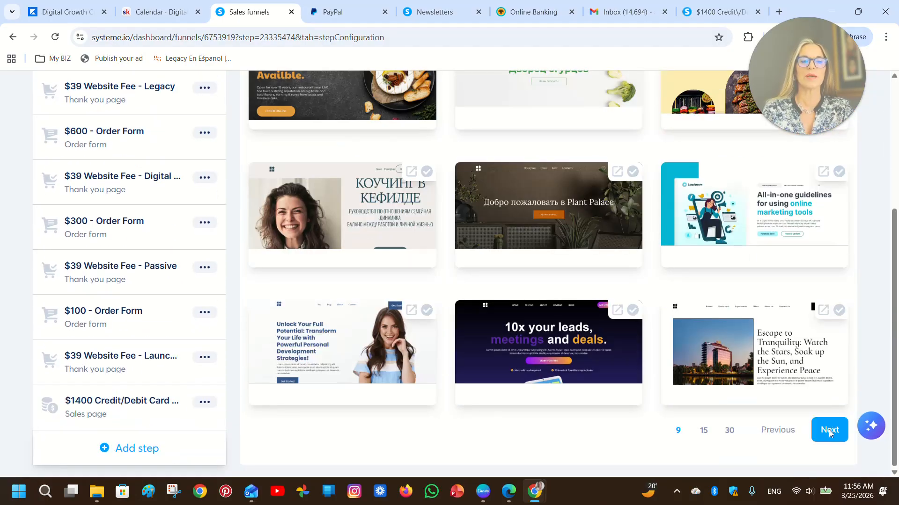
pyautogui.click(830, 435)
pyautogui.scroll(-5, 832, 424)
pyautogui.click(830, 428)
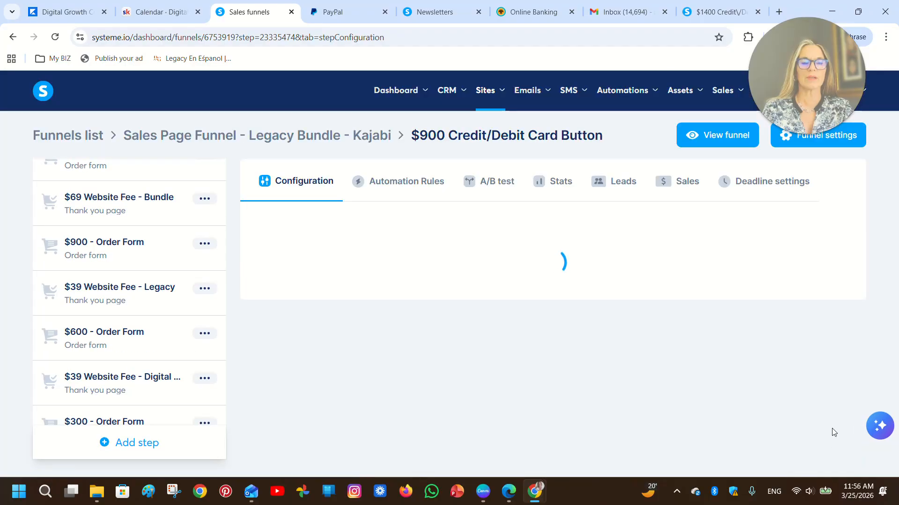
pyautogui.scroll(-5, 824, 403)
pyautogui.scroll(-1, 823, 402)
pyautogui.click(831, 429)
pyautogui.scroll(-5, 830, 411)
pyautogui.click(832, 428)
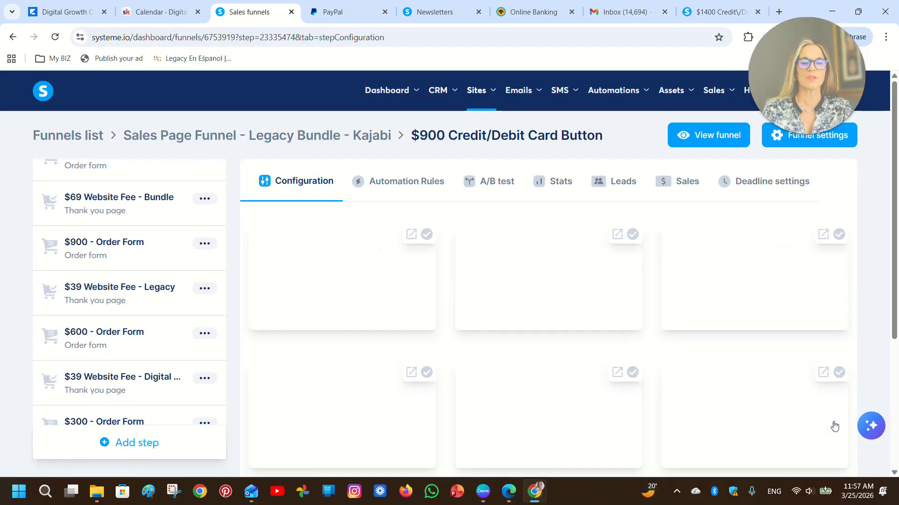
pyautogui.scroll(-6, 832, 433)
pyautogui.click(832, 433)
pyautogui.scroll(-6, 831, 415)
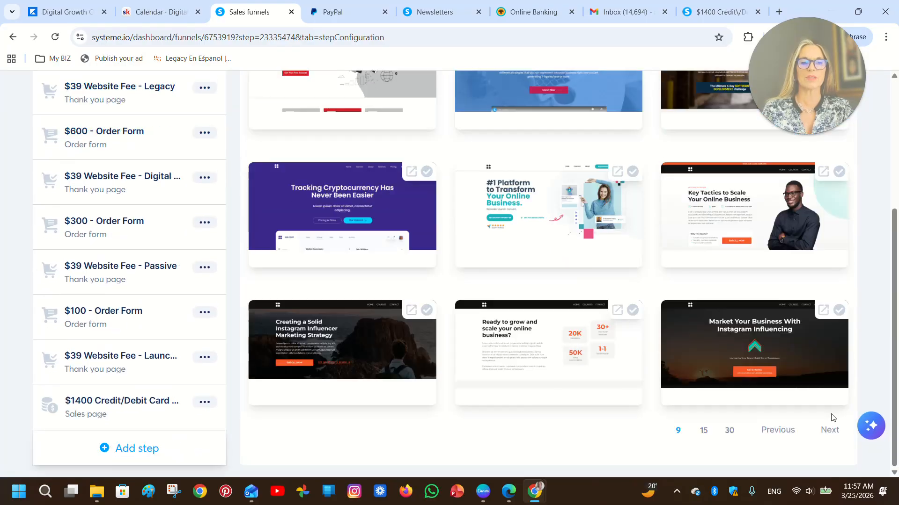
pyautogui.click(831, 429)
pyautogui.scroll(-6, 833, 433)
pyautogui.click(832, 428)
pyautogui.click(838, 430)
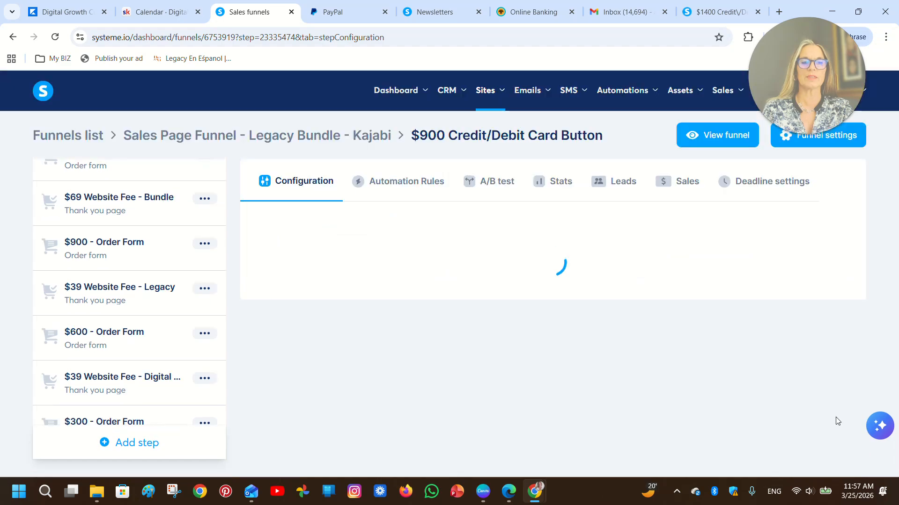
pyautogui.scroll(-5, 836, 426)
pyautogui.click(836, 428)
pyautogui.scroll(-5, 836, 421)
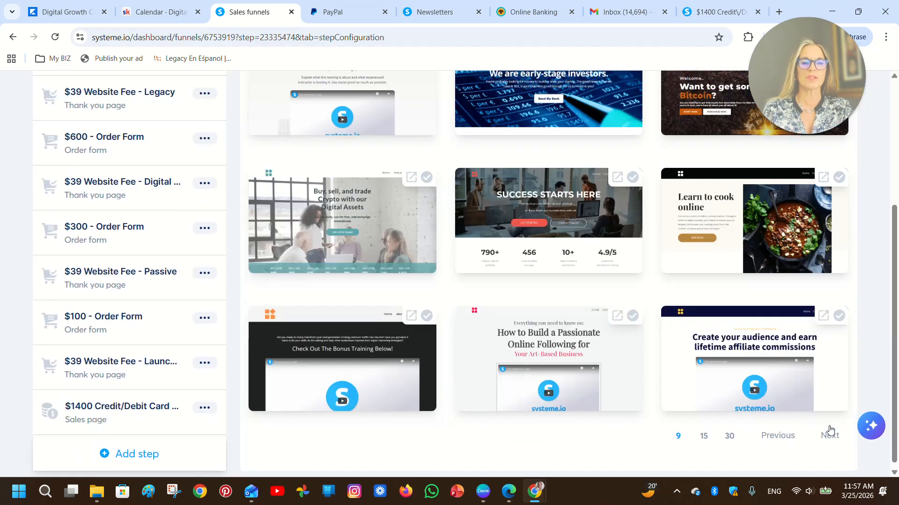
pyautogui.click(832, 426)
pyautogui.scroll(-1, 831, 421)
pyautogui.scroll(-5, 830, 424)
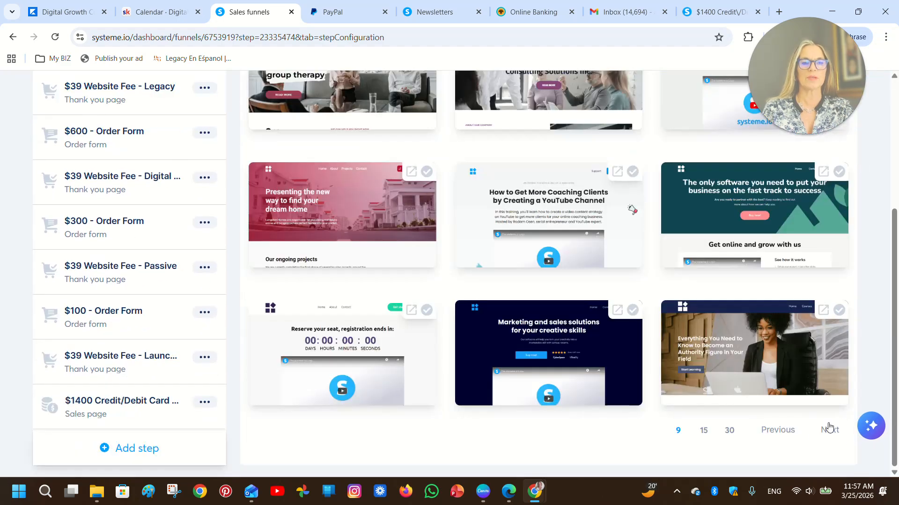
pyautogui.click(830, 427)
pyautogui.scroll(-5, 831, 424)
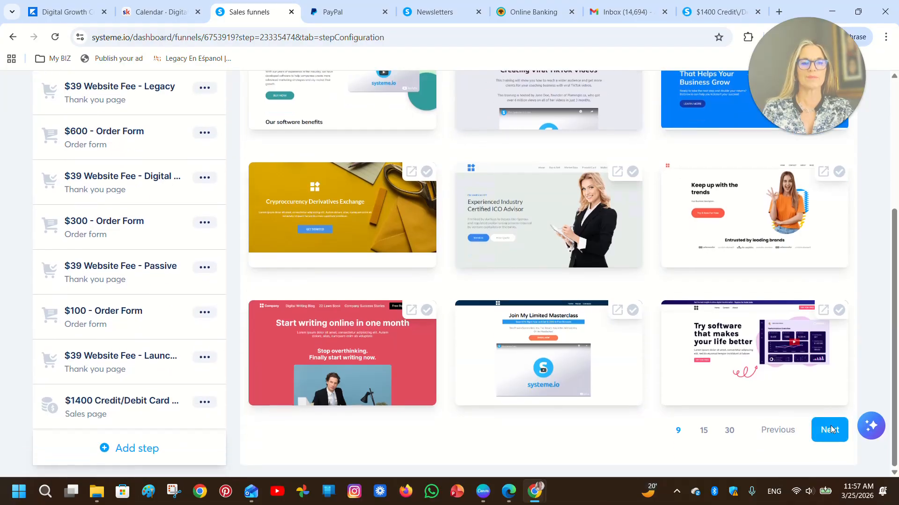
pyautogui.click(831, 427)
pyautogui.scroll(-5, 831, 424)
pyautogui.click(831, 430)
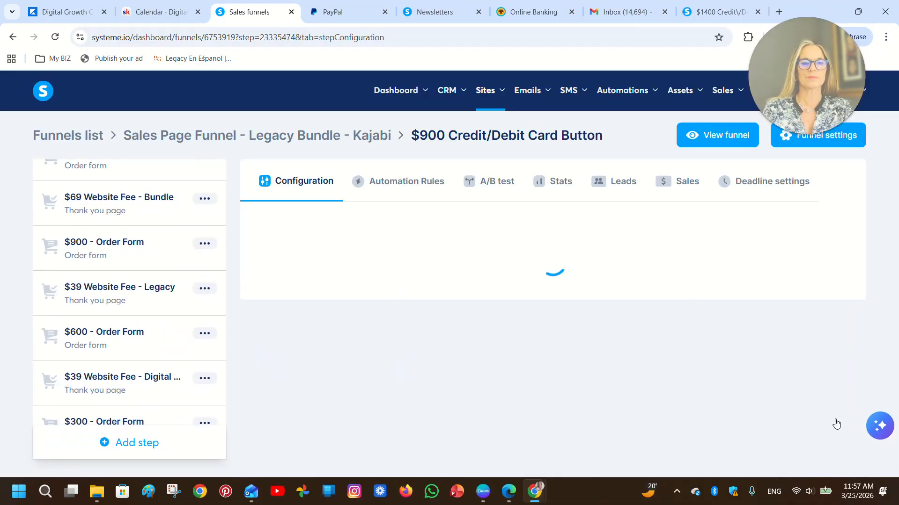
pyautogui.scroll(-3, 836, 423)
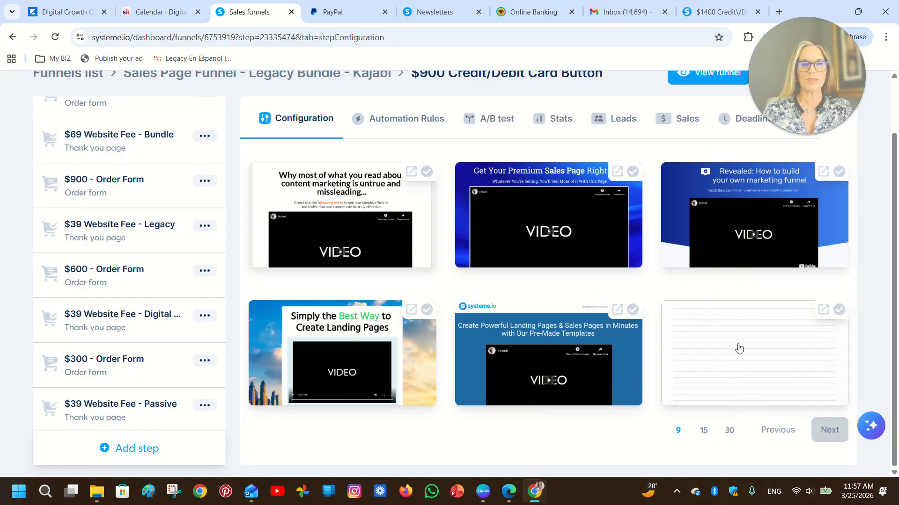
pyautogui.click(745, 357)
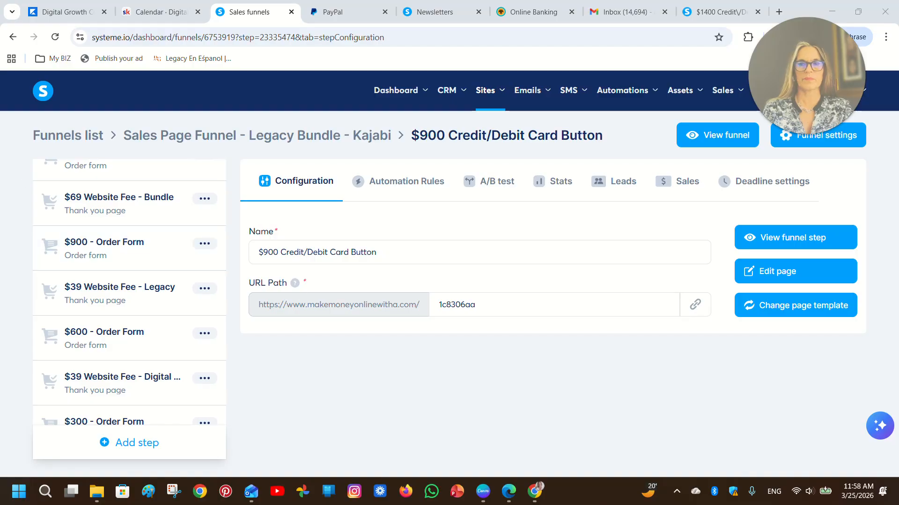
# Open the $900 Credit/Debit Card Button page for editing and add a three-column layout to the empty page.
pyautogui.click(791, 275)
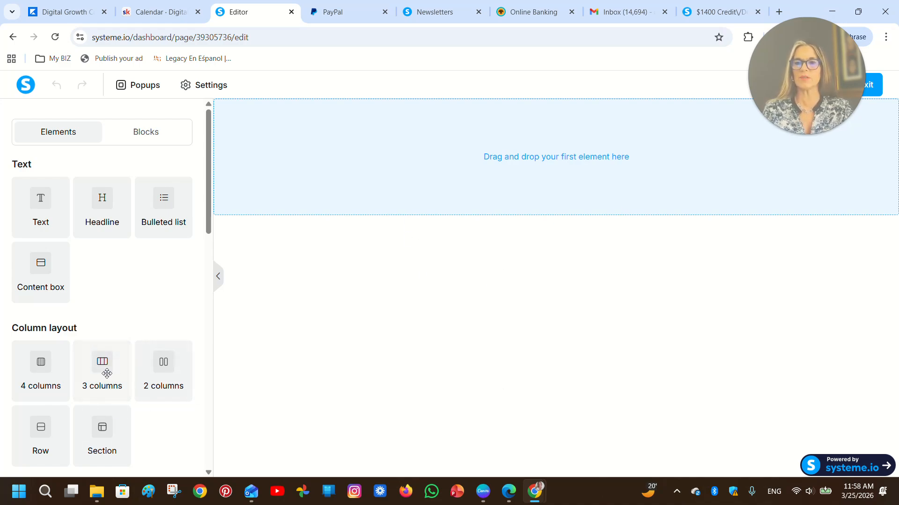
pyautogui.moveTo(105, 370); pyautogui.dragTo(572, 140)
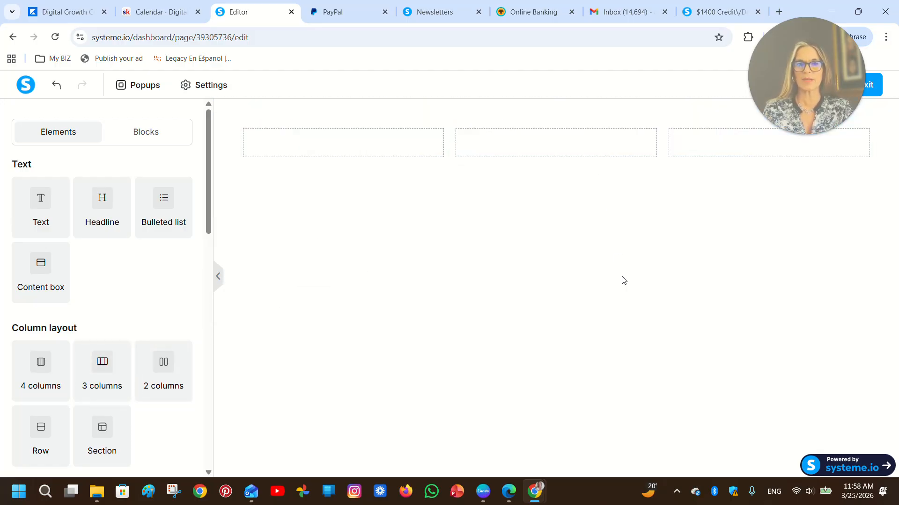
pyautogui.click(583, 149)
pyautogui.click(572, 149)
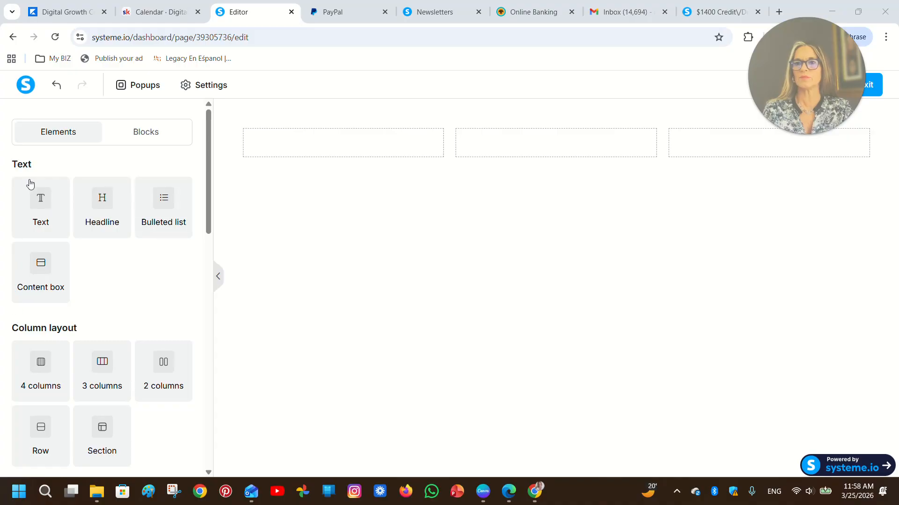
# Add a text element to the middle column and replace its placeholder with "Make Money Online With" followed by the owner's first name.
pyautogui.moveTo(41, 199); pyautogui.dragTo(544, 151)
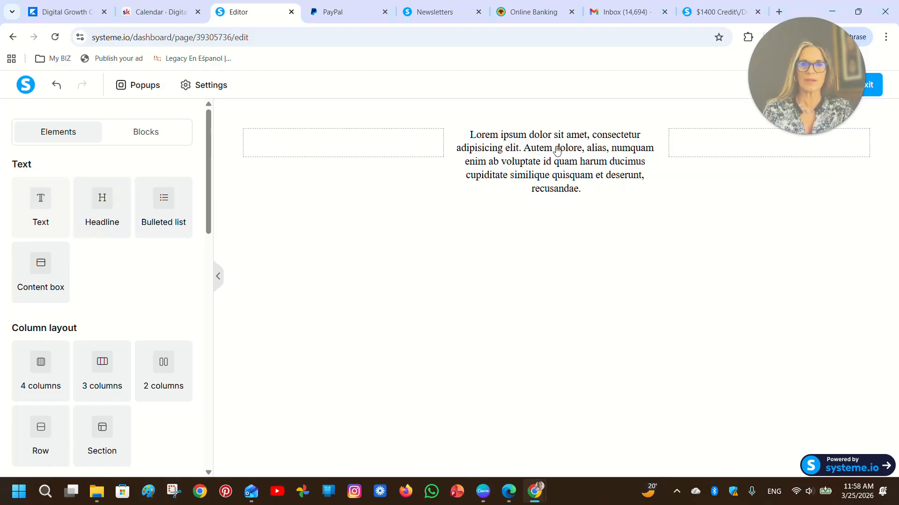
pyautogui.click(581, 188)
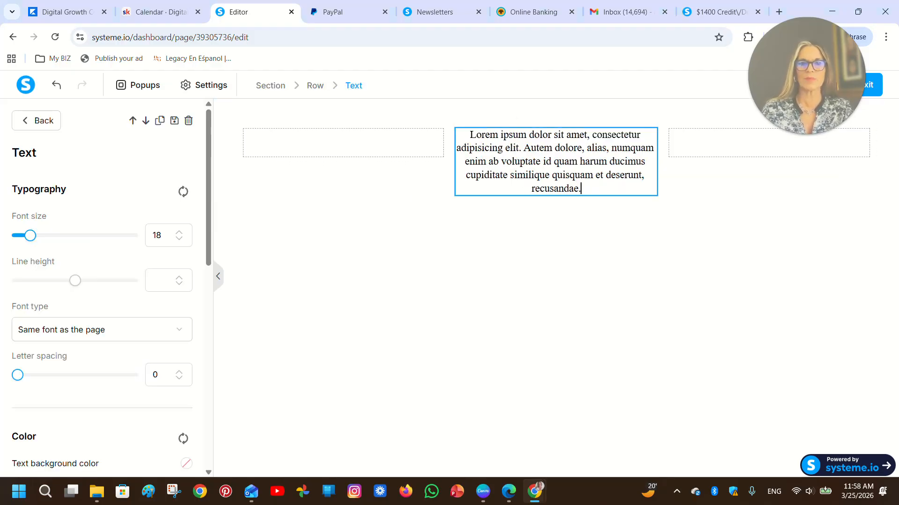
pyautogui.moveTo(581, 189); pyautogui.dragTo(453, 111)
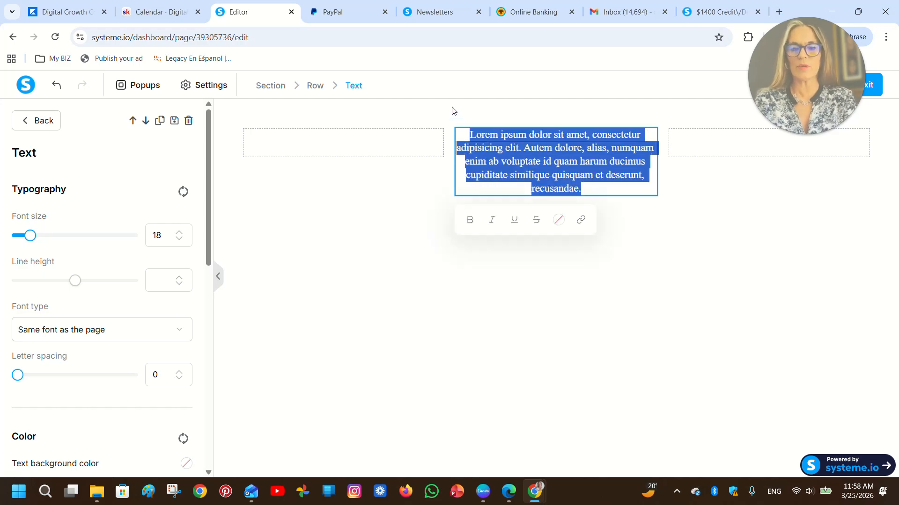
pyautogui.write('Mak')
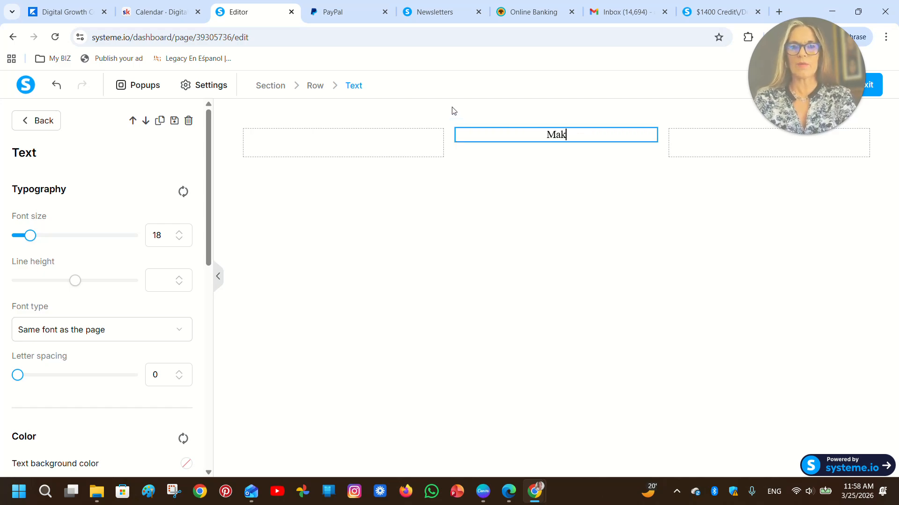
pyautogui.write('e Money Online')
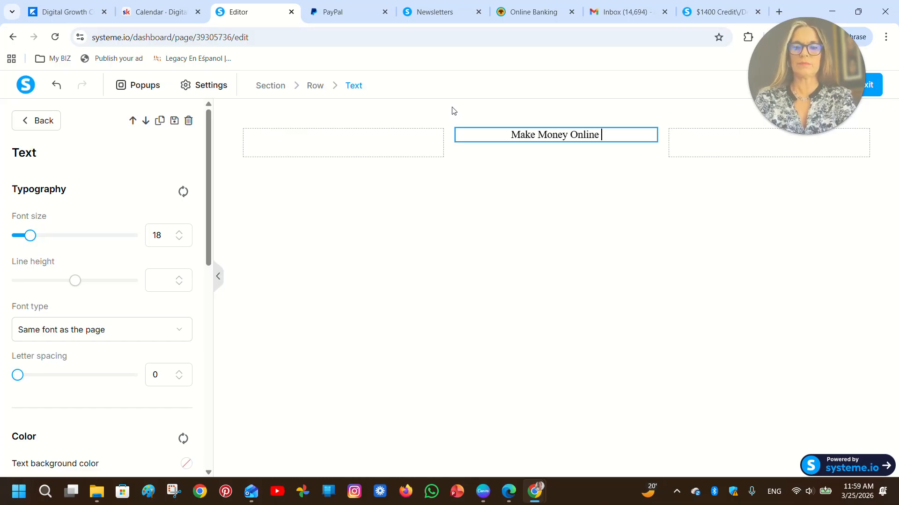
pyautogui.write(' With Alana')
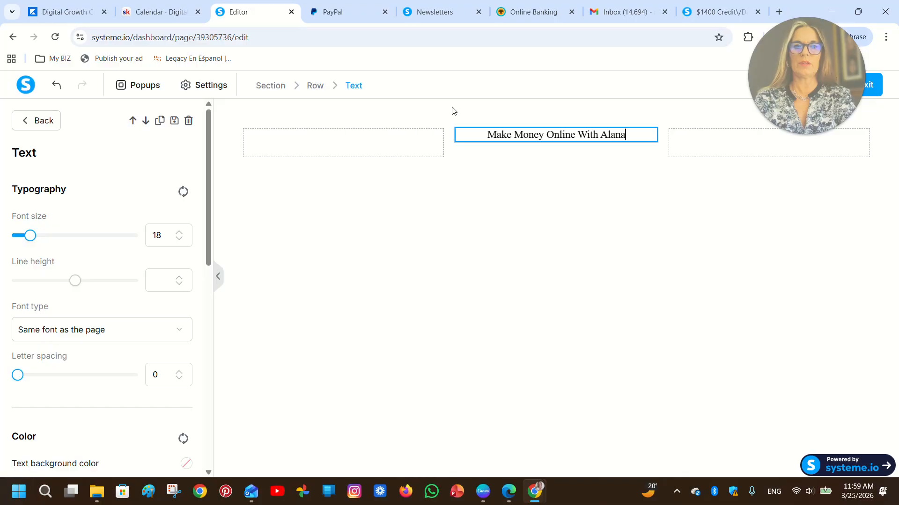
# Add a second line to the middle column's text reading "$900 Legacy Builders Program 2.0".
pyautogui.press('Return')
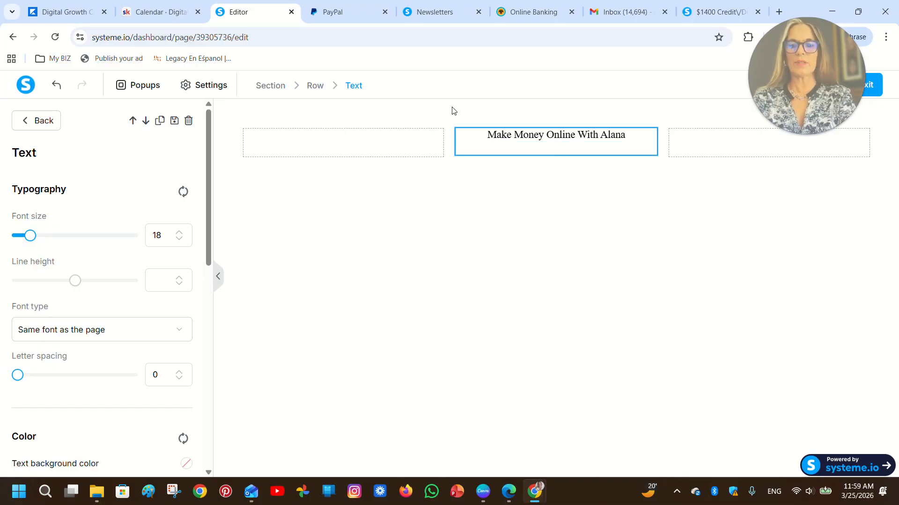
pyautogui.write('$900 Legacy')
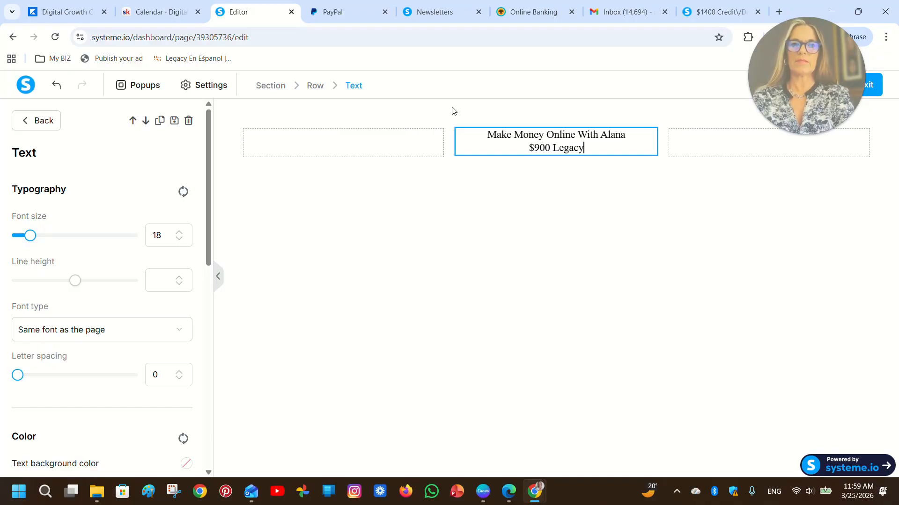
pyautogui.write(' Builder')
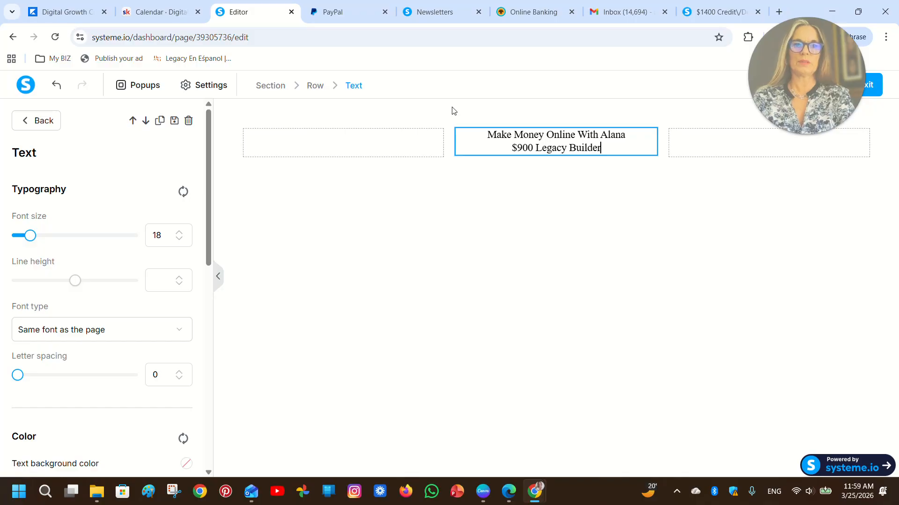
pyautogui.write('s Program 2.0')
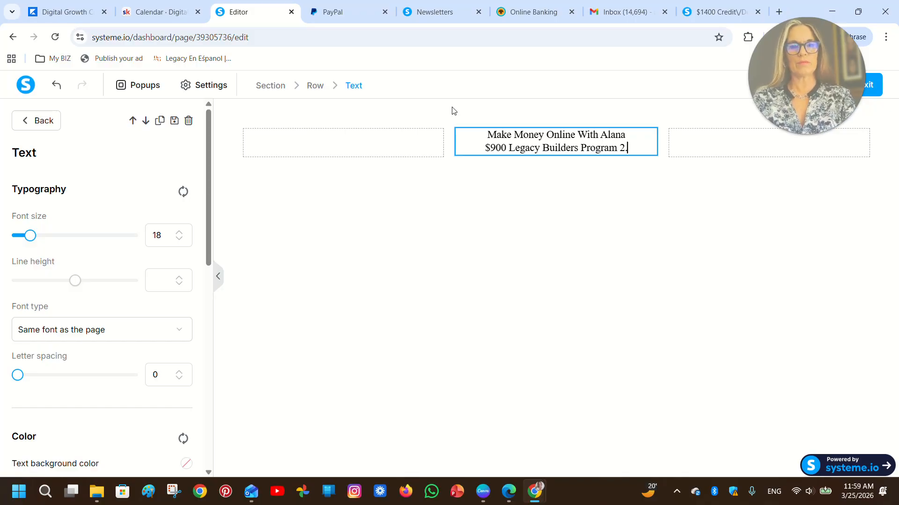
pyautogui.click(577, 234)
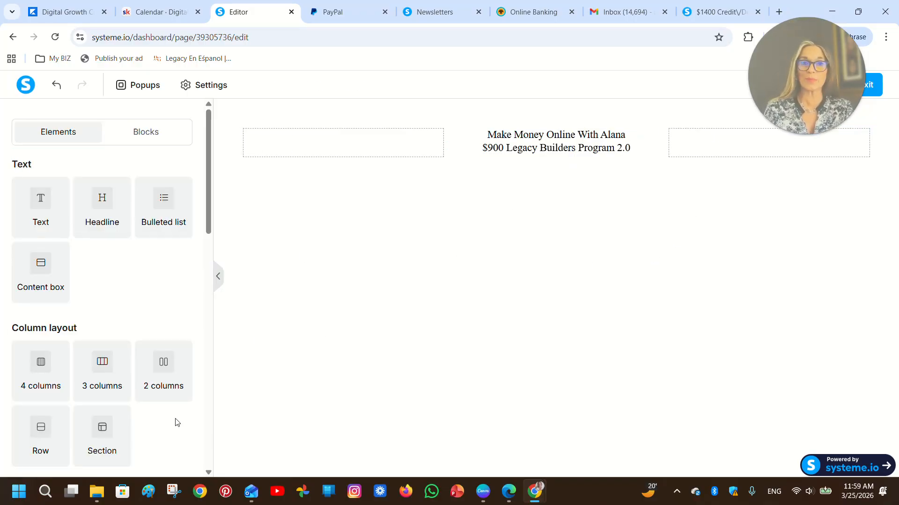
# Add an image element below the three-column row and open its settings.
pyautogui.scroll(-8, 21, 436)
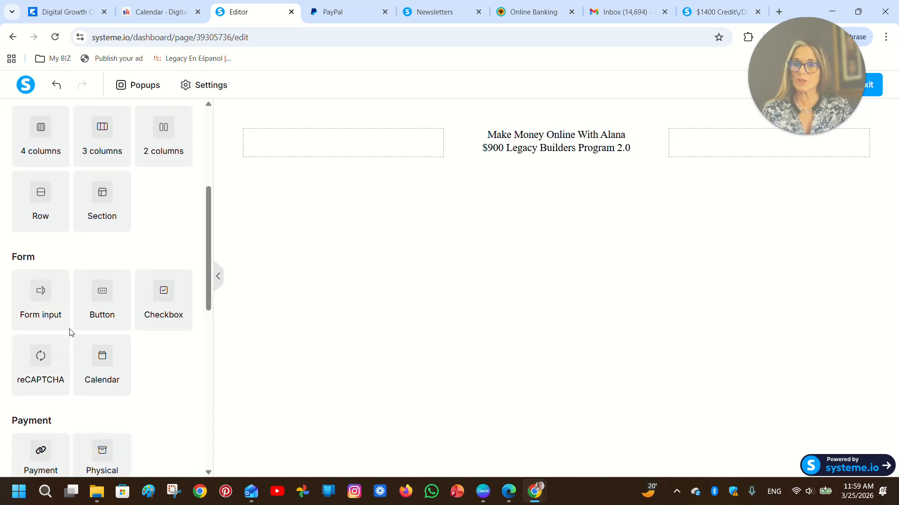
pyautogui.scroll(-2, 66, 337)
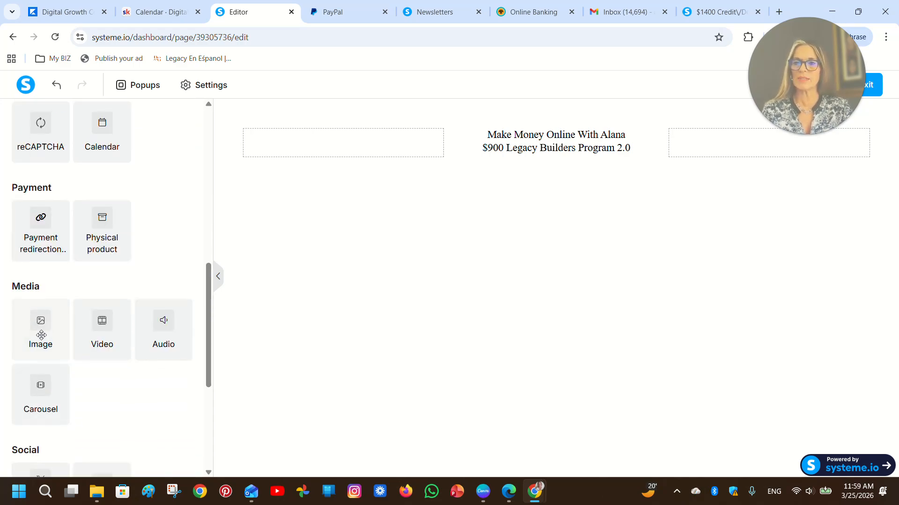
pyautogui.moveTo(44, 329); pyautogui.dragTo(563, 168)
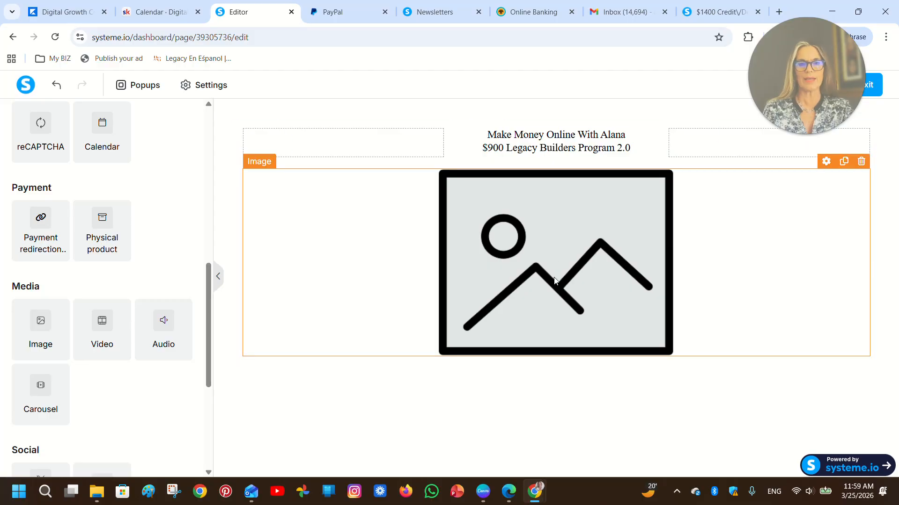
pyautogui.click(574, 266)
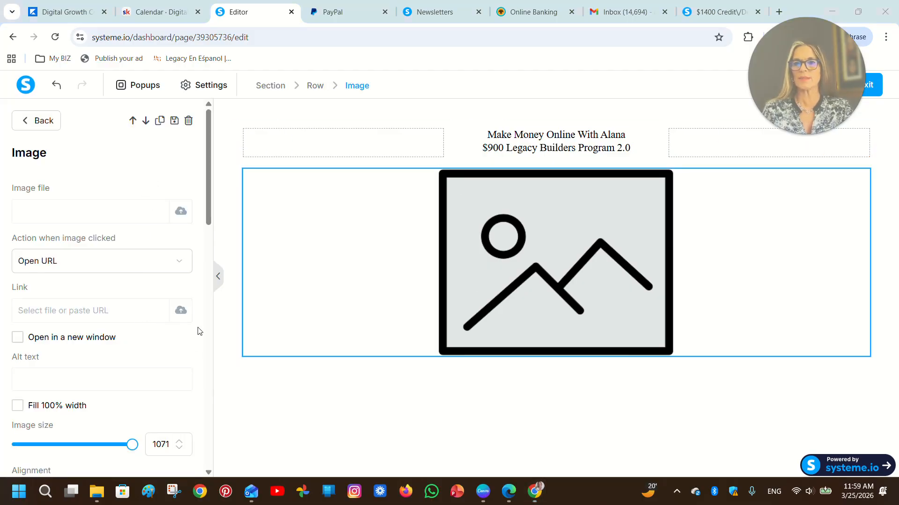
pyautogui.click(535, 274)
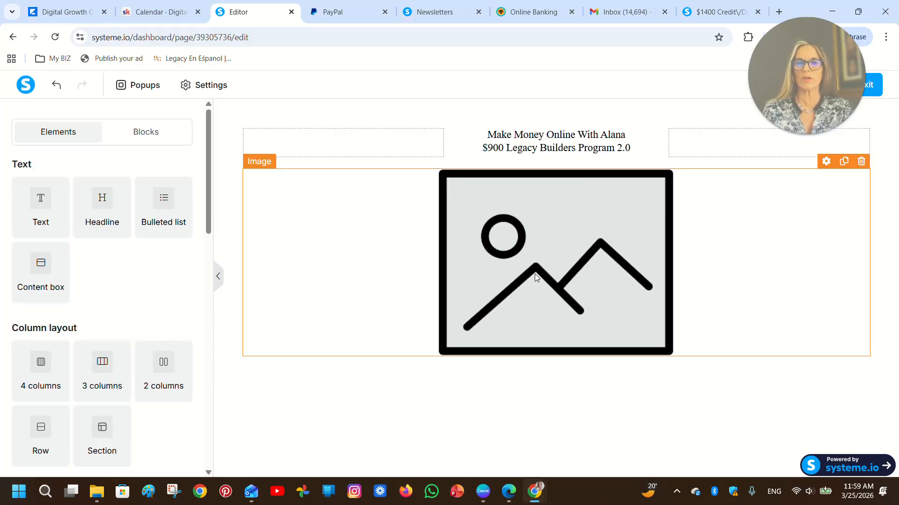
pyautogui.click(534, 274)
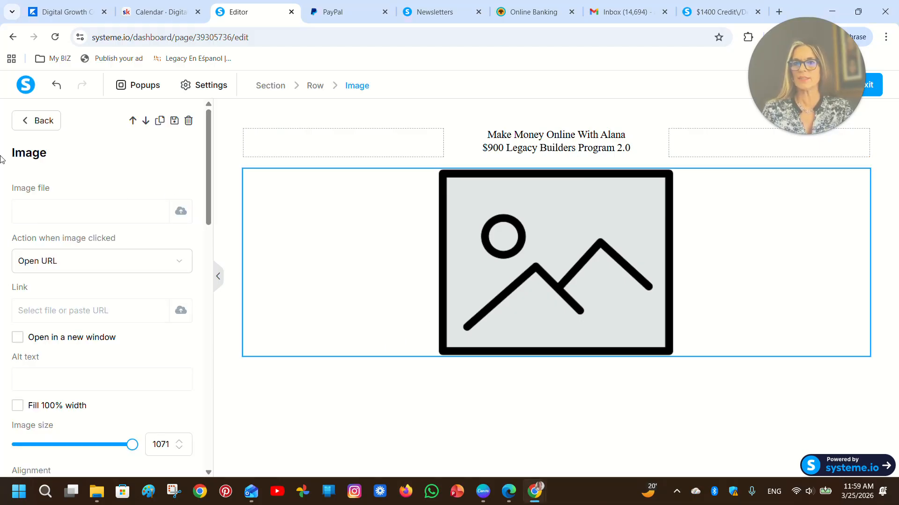
# Upload the "$900" picture from the Legacy Builder Images folder for the image element.
pyautogui.click(180, 216)
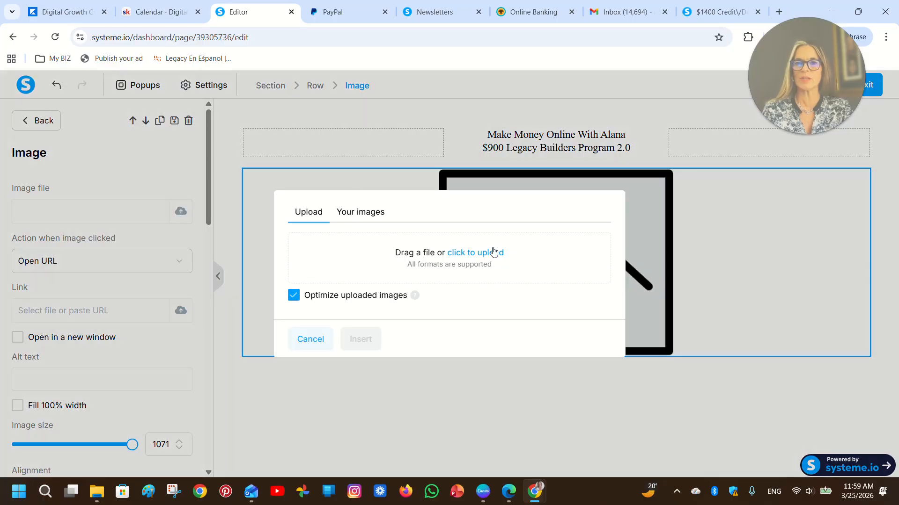
pyautogui.click(494, 253)
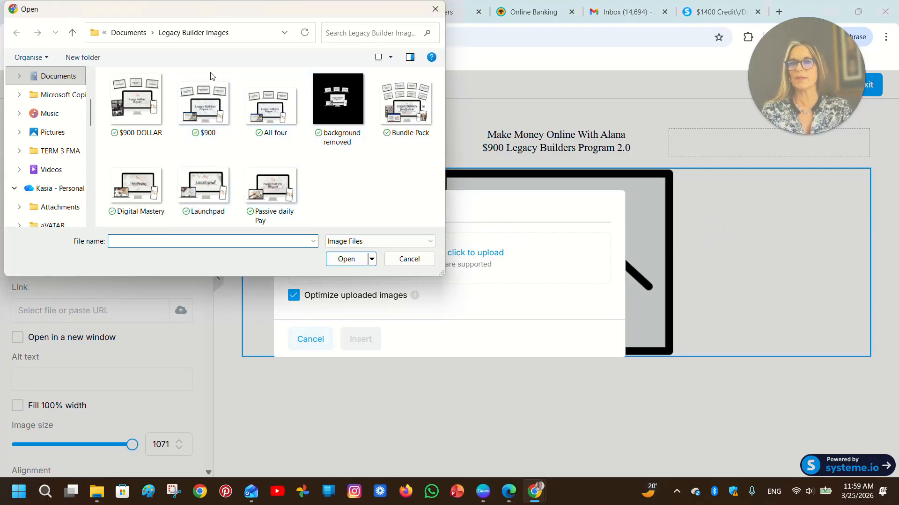
pyautogui.click(205, 107)
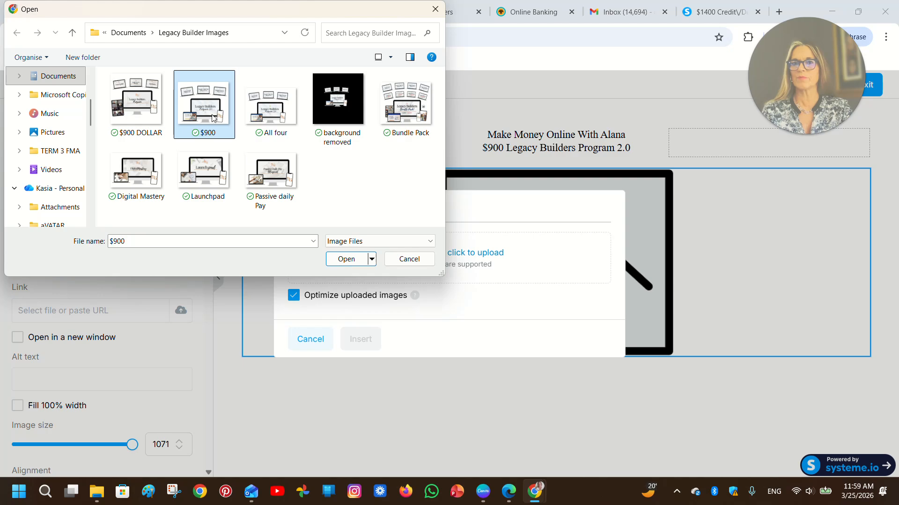
pyautogui.doubleClick(186, 99)
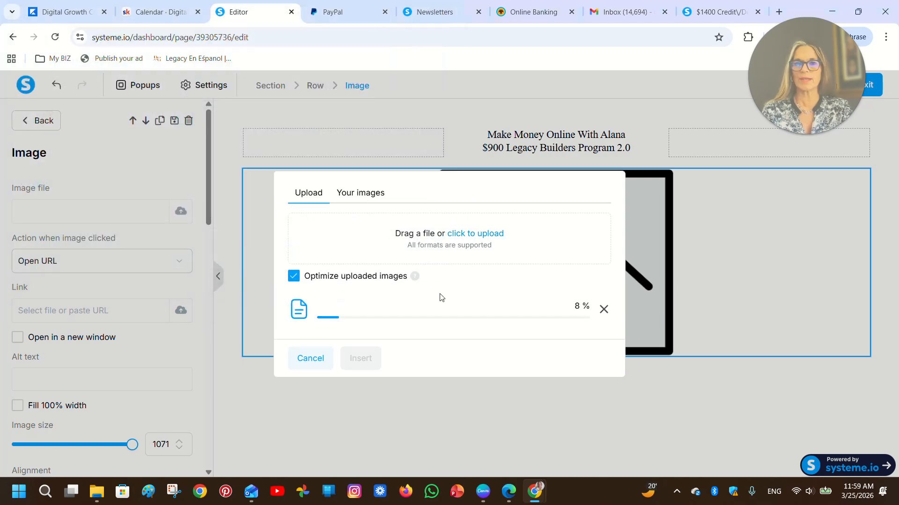
# Insert 900.png from the uploaded images into the image element.
pyautogui.click(362, 193)
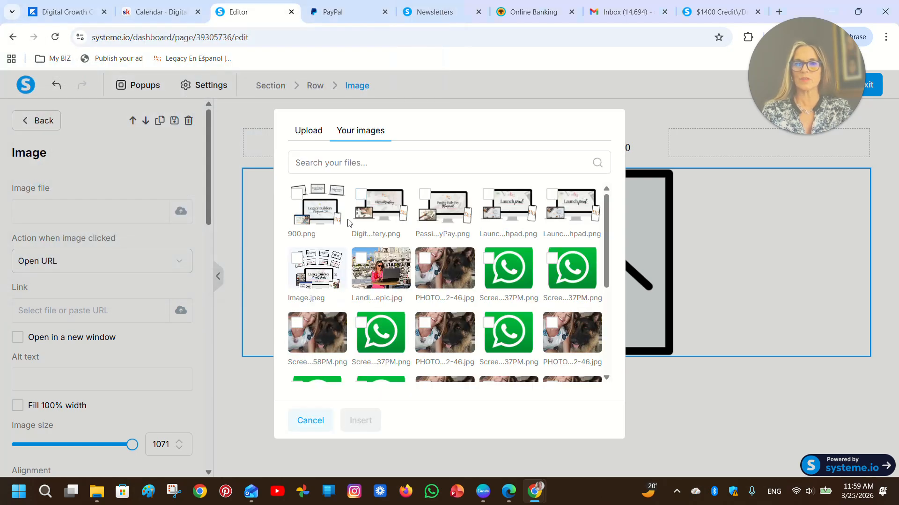
pyautogui.click(297, 196)
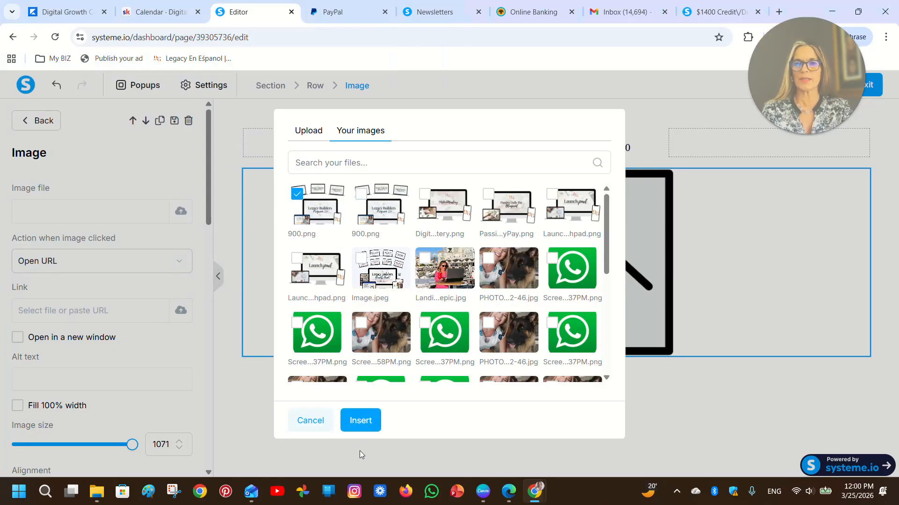
pyautogui.click(360, 421)
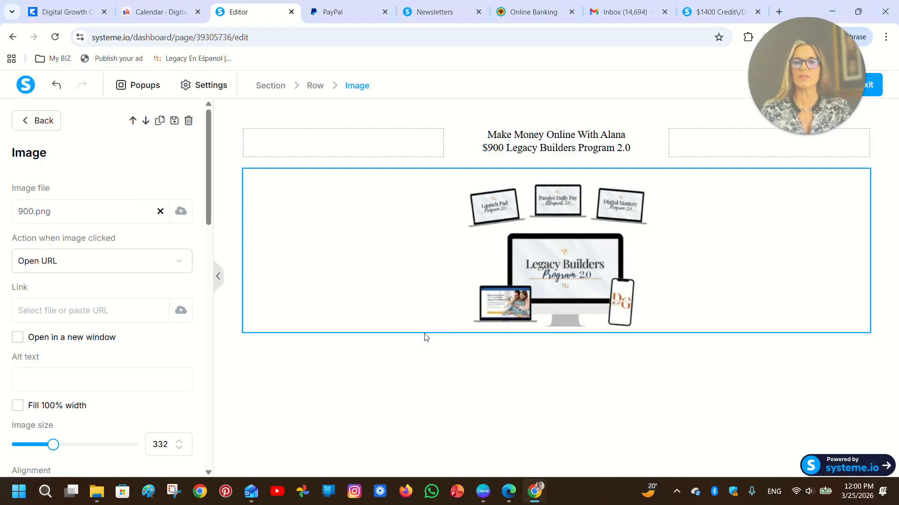
pyautogui.click(262, 419)
# Add a Raw HTML element between the text row and the program image and open its code for editing.
pyautogui.scroll(-8, 86, 365)
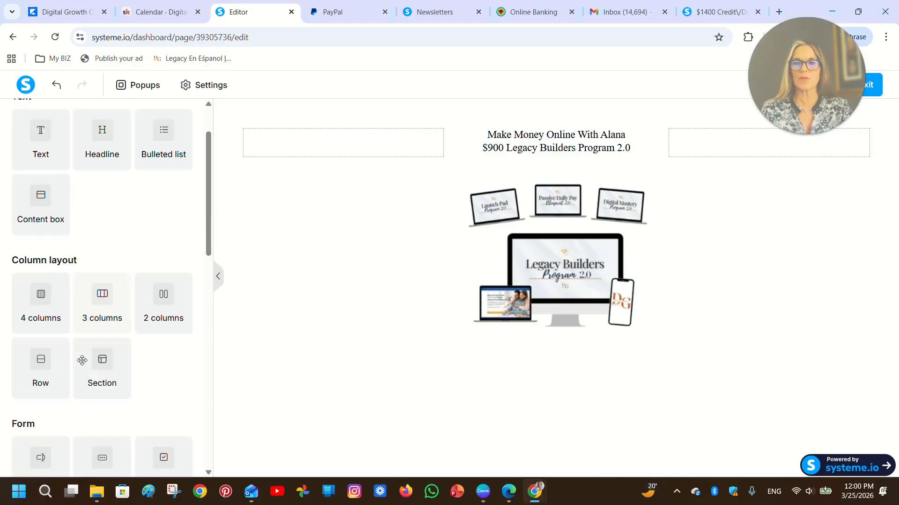
pyautogui.scroll(-7, 82, 359)
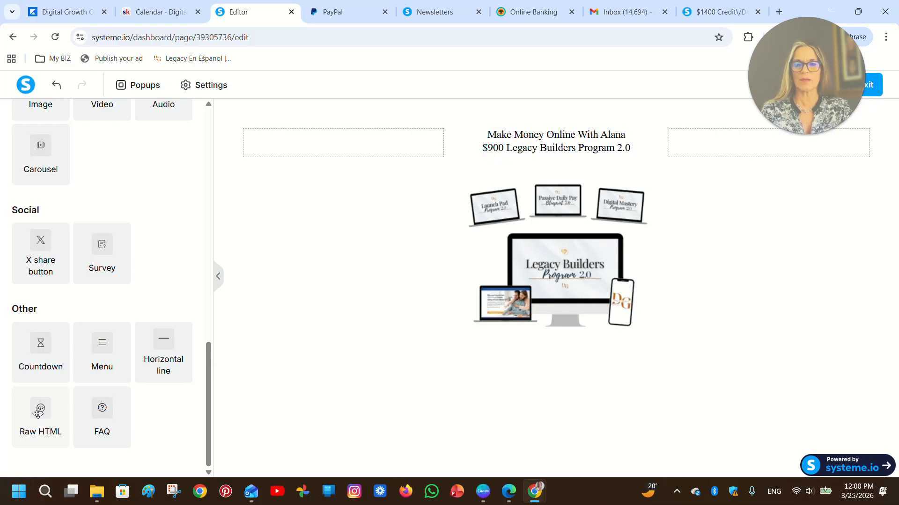
pyautogui.moveTo(38, 413); pyautogui.dragTo(546, 165)
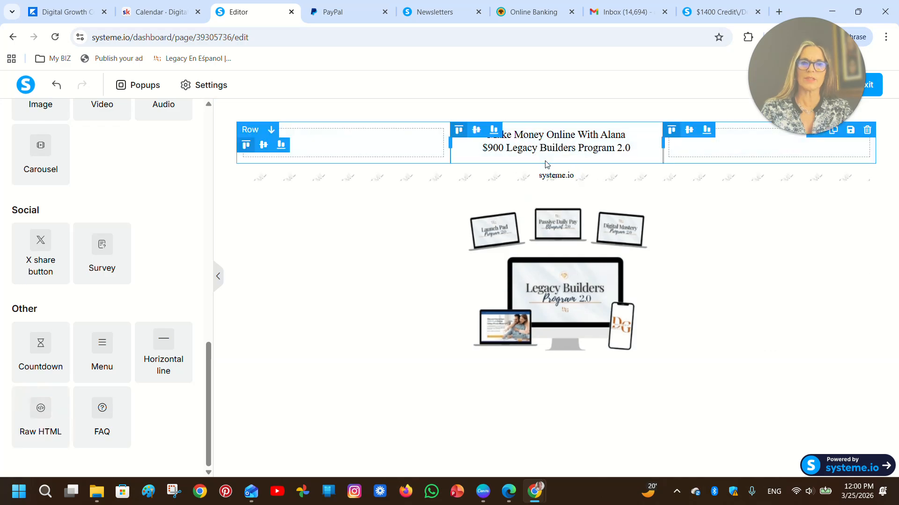
pyautogui.click(588, 180)
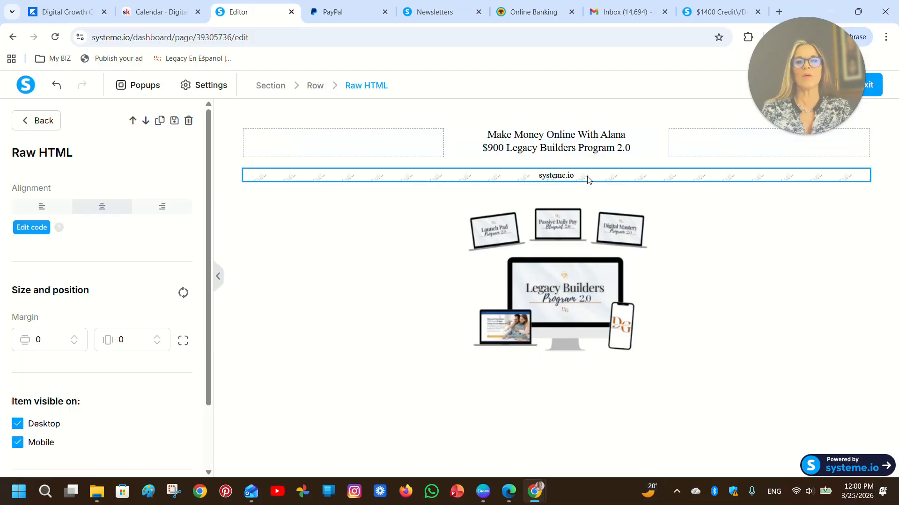
pyautogui.click(31, 228)
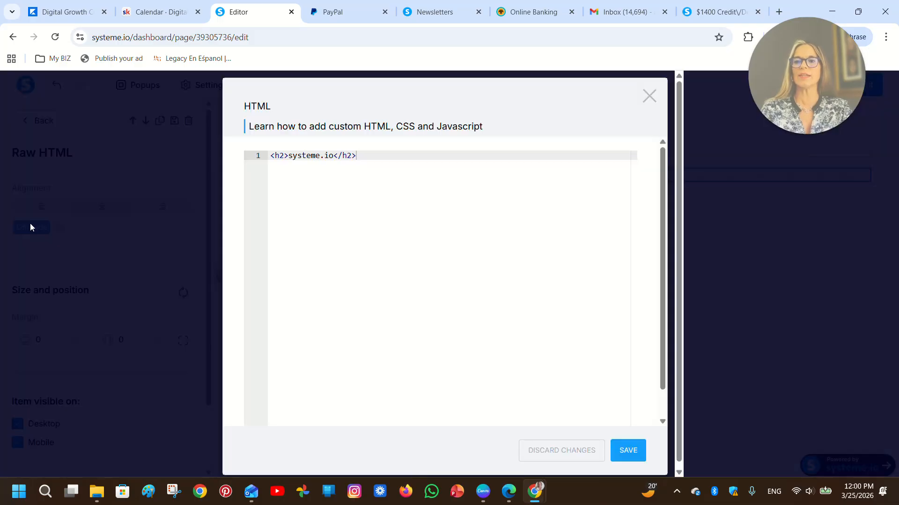
# Switch to PayPal and copy the Single Button code of the $900 Legacy Builders Program 2.0.
pyautogui.click(355, 14)
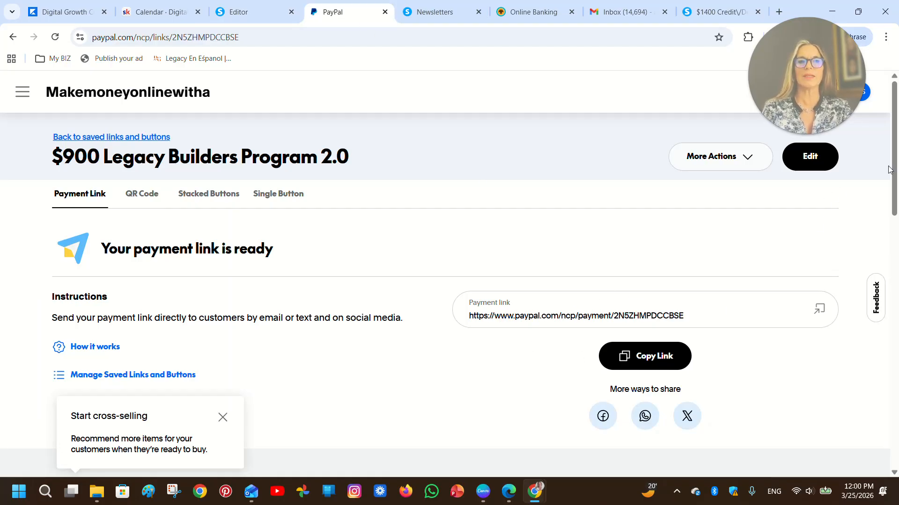
pyautogui.click(294, 198)
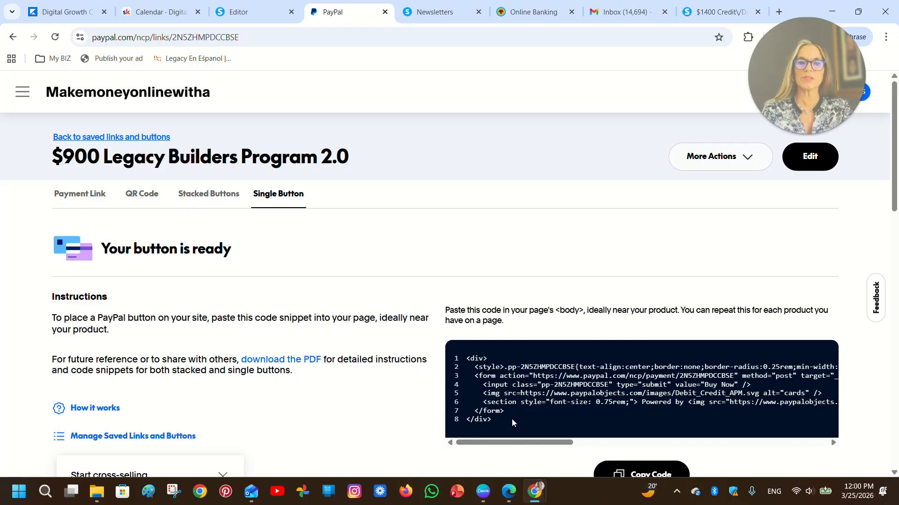
pyautogui.scroll(-1, 561, 416)
pyautogui.click(653, 423)
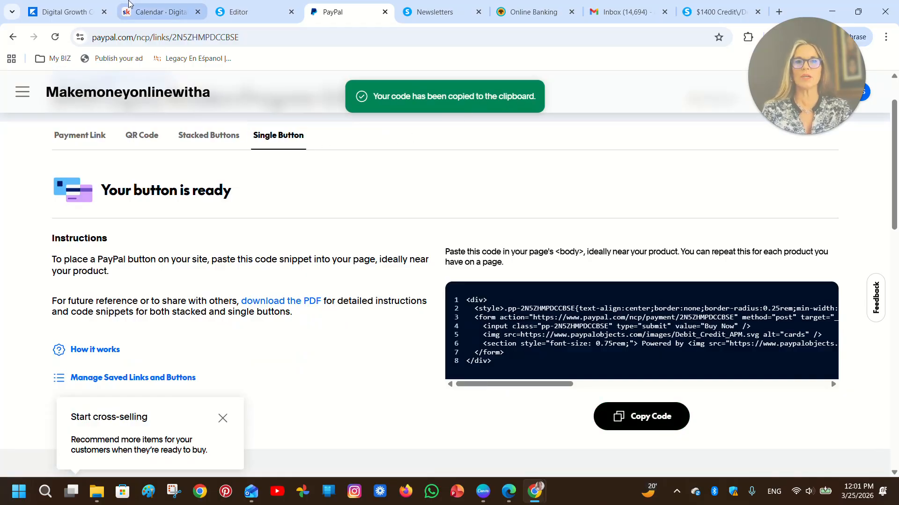
# Replace the placeholder code in the systeme.io Raw HTML element with the copied PayPal button code and save it.
pyautogui.click(263, 18)
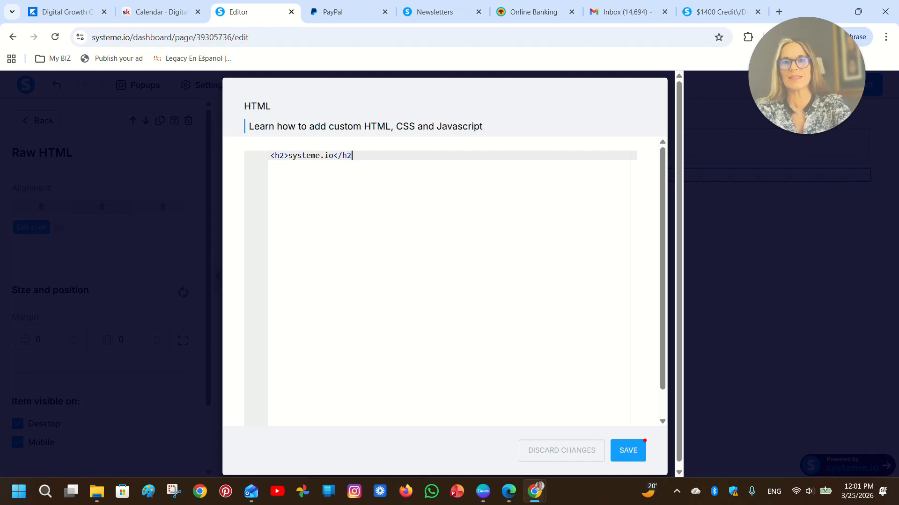
pyautogui.press('BackSpace')
pyautogui.press('BackSpace')
pyautogui.press('BackSpace')
pyautogui.press('BackSpace')
pyautogui.press('BackSpace')
pyautogui.press('BackSpace')
pyautogui.press('BackSpace')
pyautogui.press('BackSpace')
pyautogui.press('BackSpace')
pyautogui.press('BackSpace')
pyautogui.press('BackSpace')
pyautogui.press('BackSpace')
pyautogui.press('BackSpace')
pyautogui.press('BackSpace')
pyautogui.press('BackSpace')
pyautogui.press('BackSpace')
pyautogui.press('BackSpace')
pyautogui.press('BackSpace')
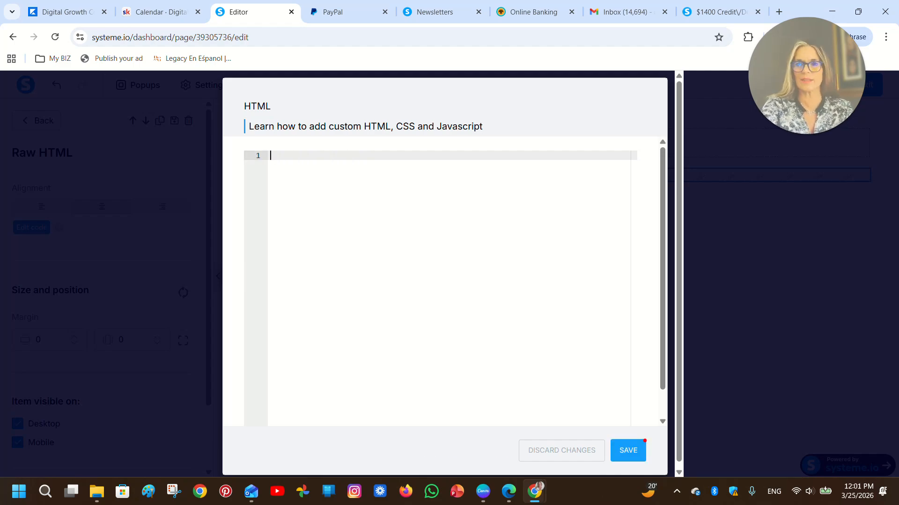
pyautogui.rightClick(293, 156)
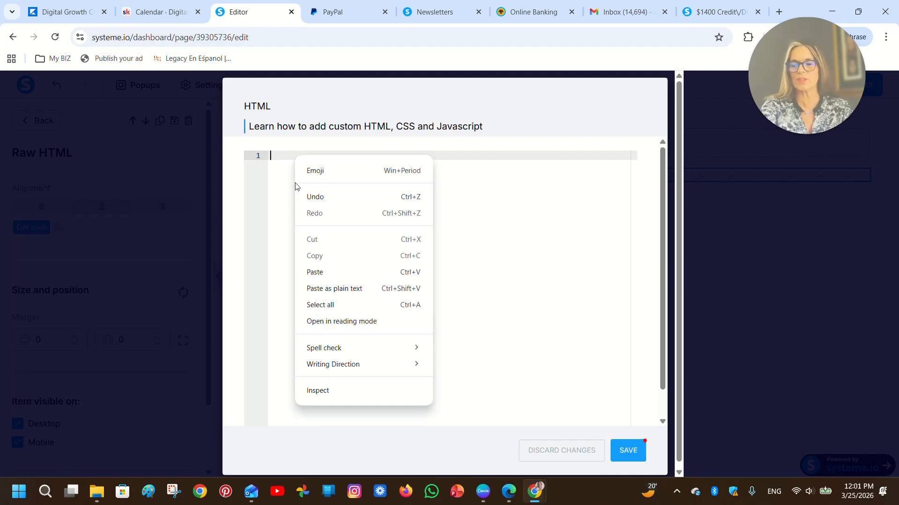
pyautogui.click(316, 274)
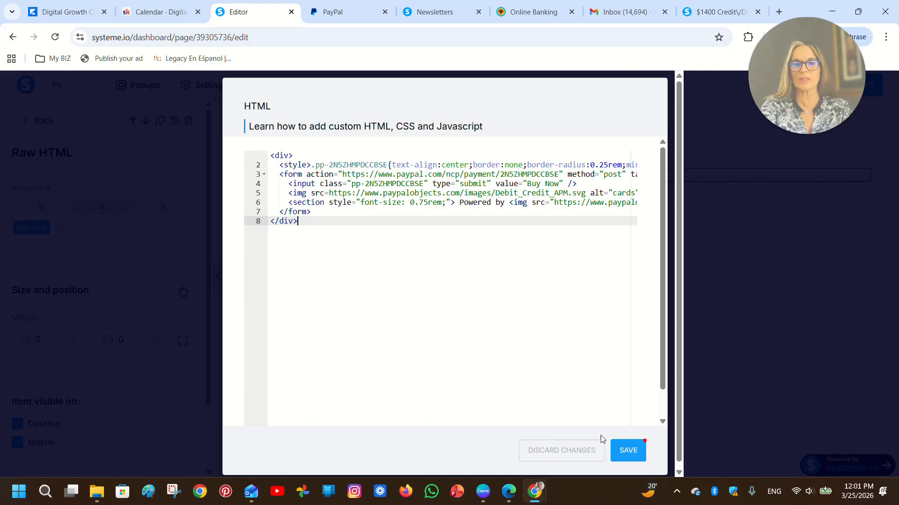
pyautogui.click(630, 453)
pyautogui.click(133, 201)
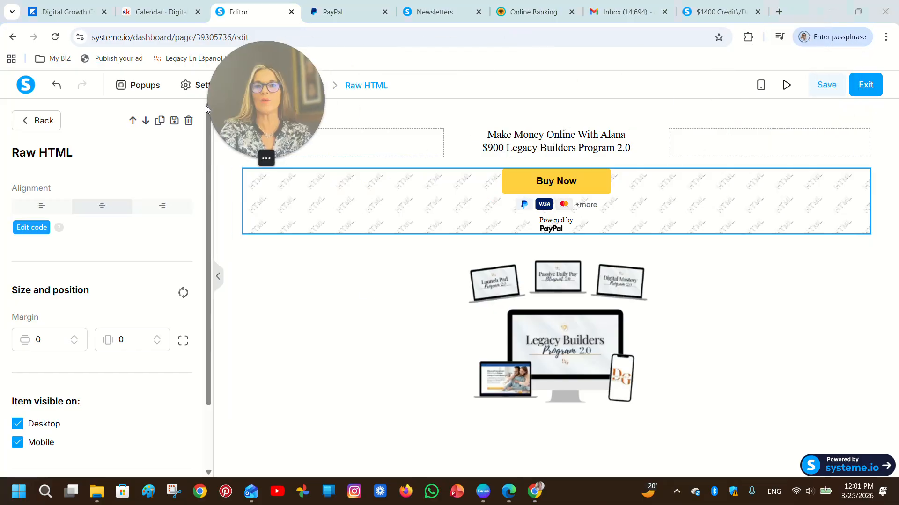
# Save the page, exit the editor, and copy the URL of the $900 Credit/Debit Card Button step.
pyautogui.click(829, 88)
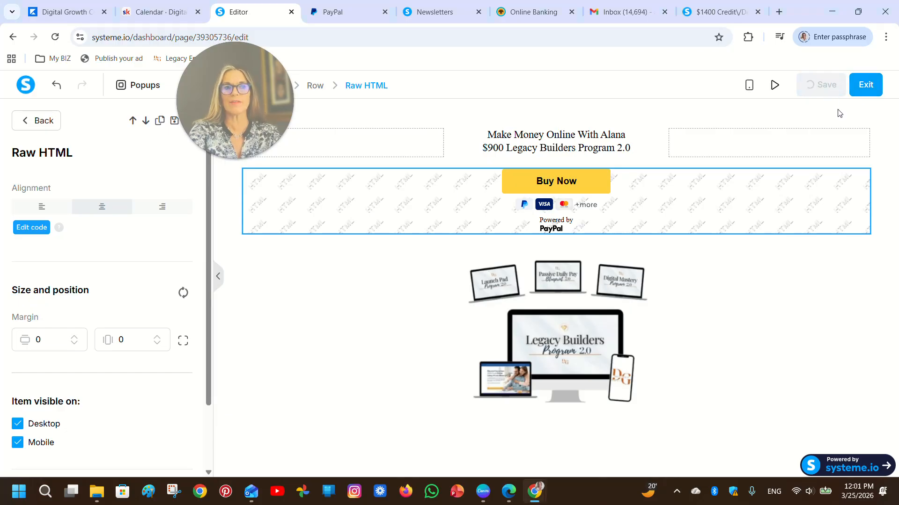
pyautogui.click(866, 87)
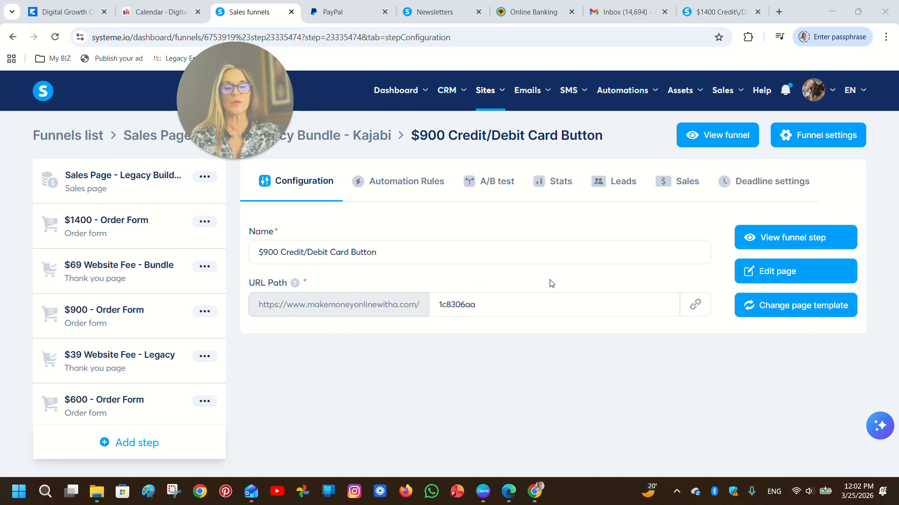
pyautogui.click(695, 306)
pyautogui.click(696, 307)
pyautogui.click(695, 307)
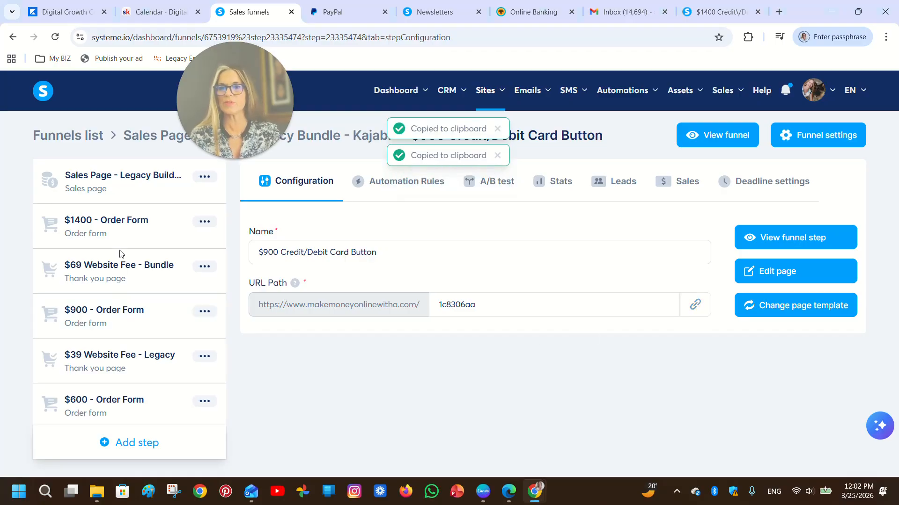
# Open the $900 - Order Form page for editing and add a Button element between the PayPal and Debit/Credit Card buttons.
pyautogui.click(97, 311)
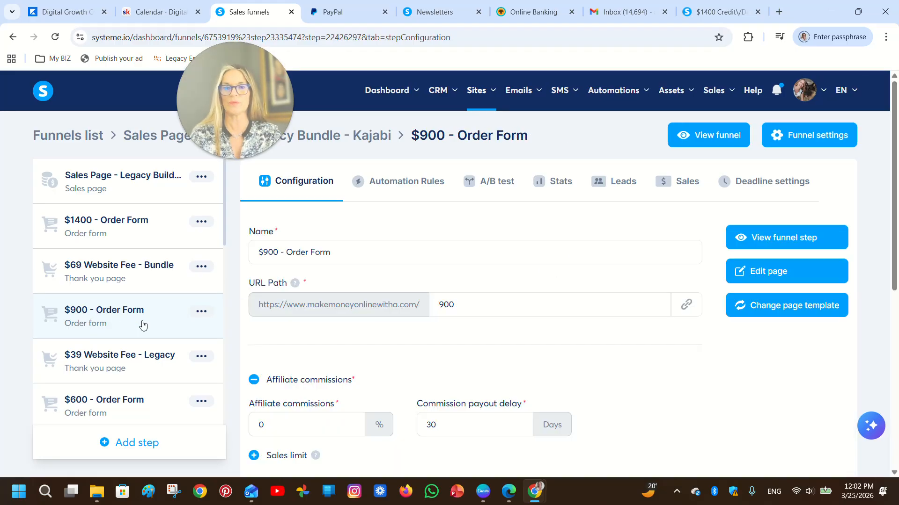
pyautogui.click(772, 276)
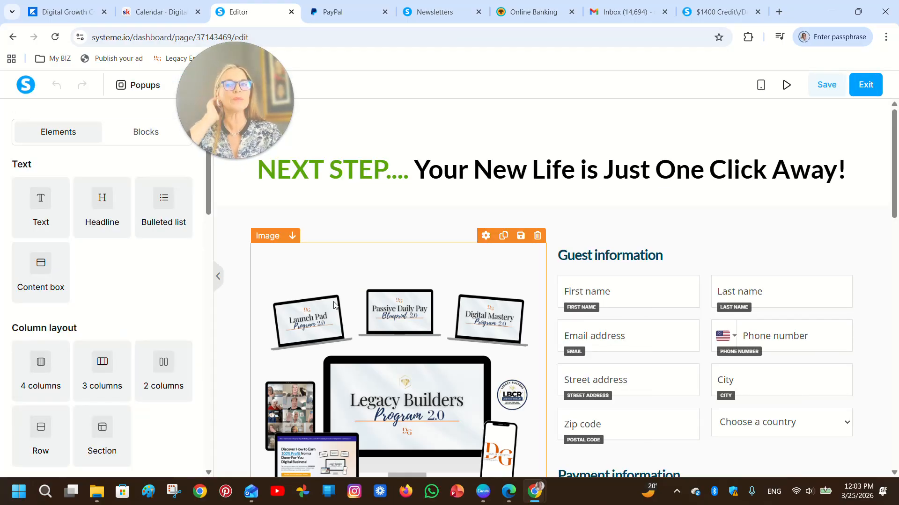
pyautogui.scroll(-9, 333, 306)
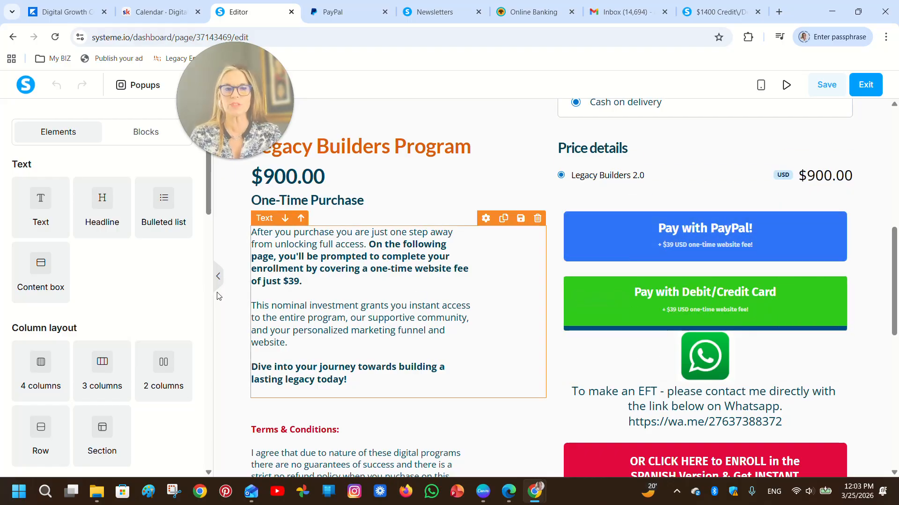
pyautogui.scroll(-1, 68, 307)
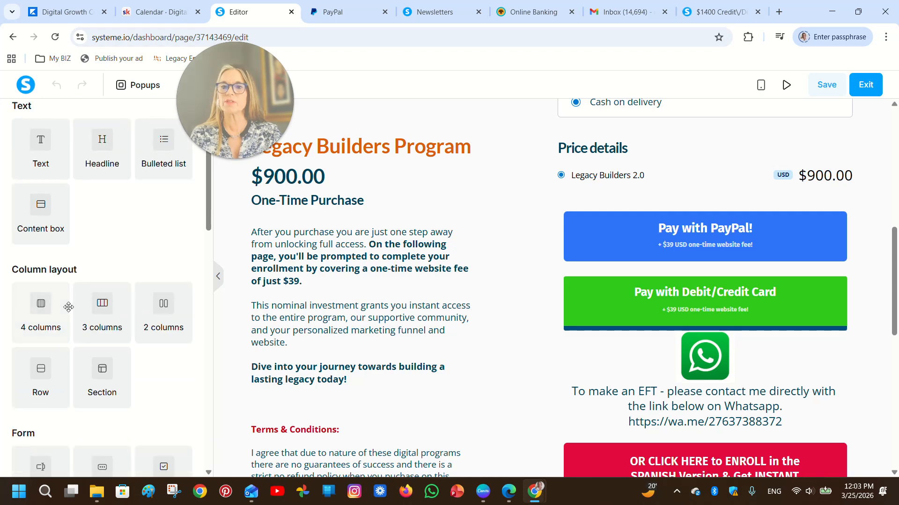
pyautogui.scroll(-2, 69, 307)
pyautogui.scroll(-1, 42, 285)
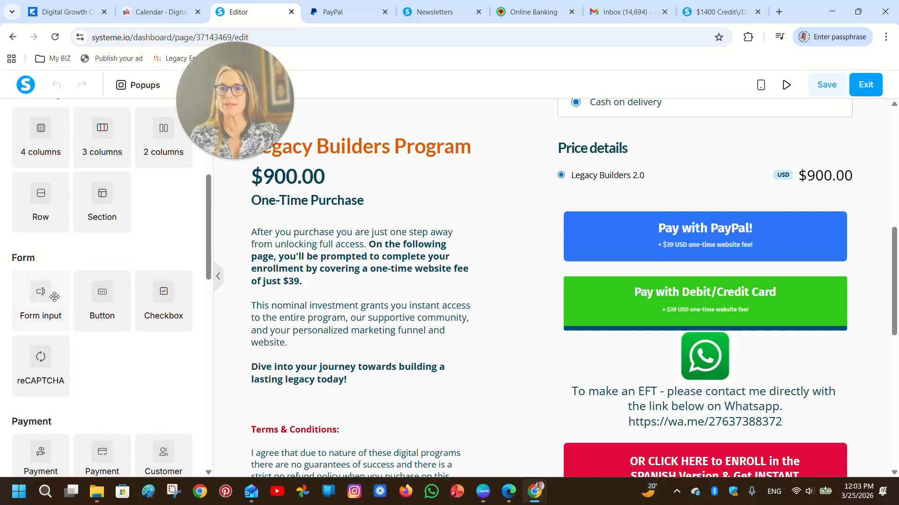
pyautogui.scroll(-2, 55, 300)
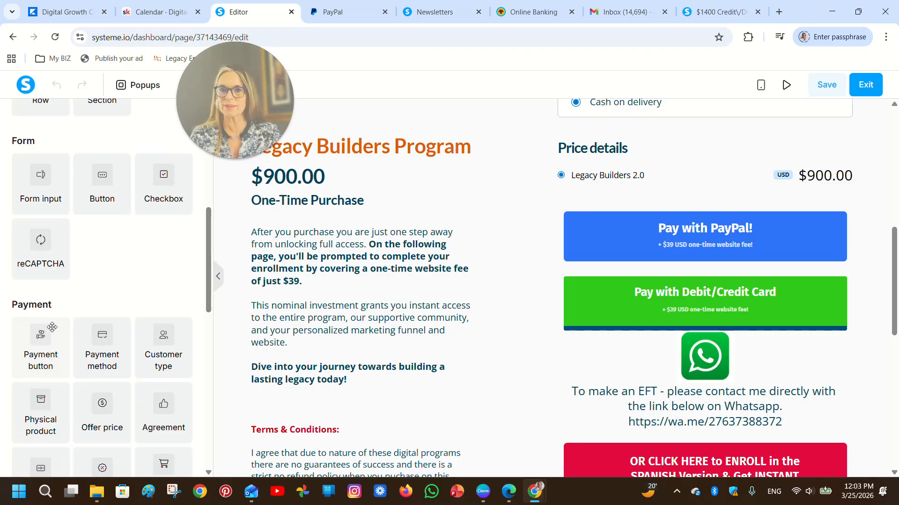
pyautogui.scroll(3, 49, 337)
pyautogui.scroll(1, 61, 320)
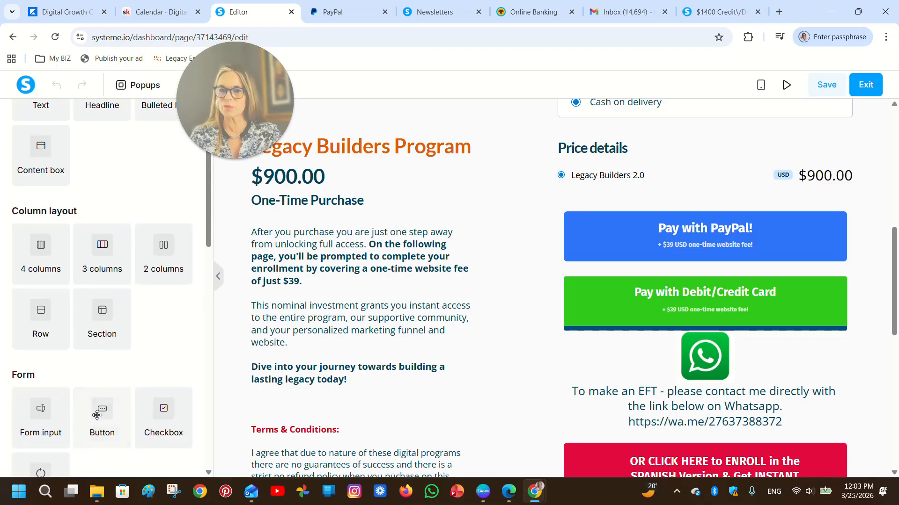
pyautogui.moveTo(103, 415); pyautogui.dragTo(711, 267)
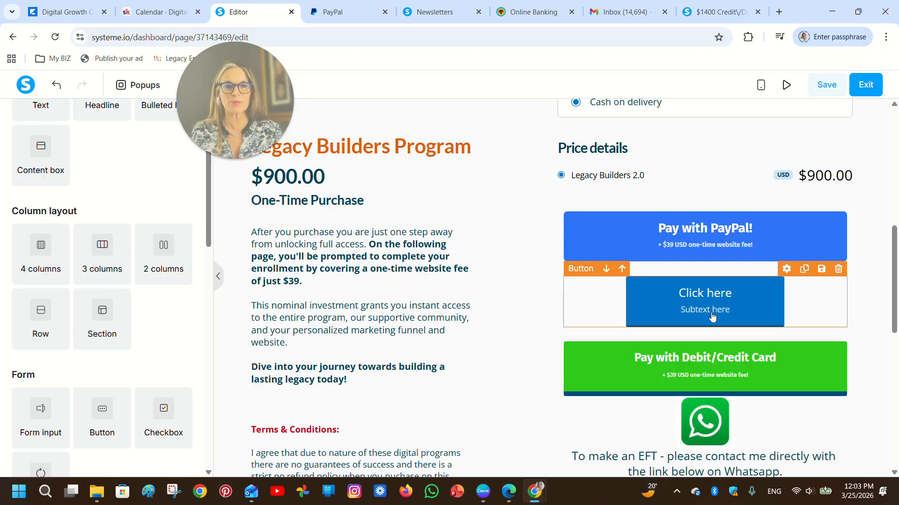
# Set the width of the new "Click here" button to Fill width.
pyautogui.click(722, 307)
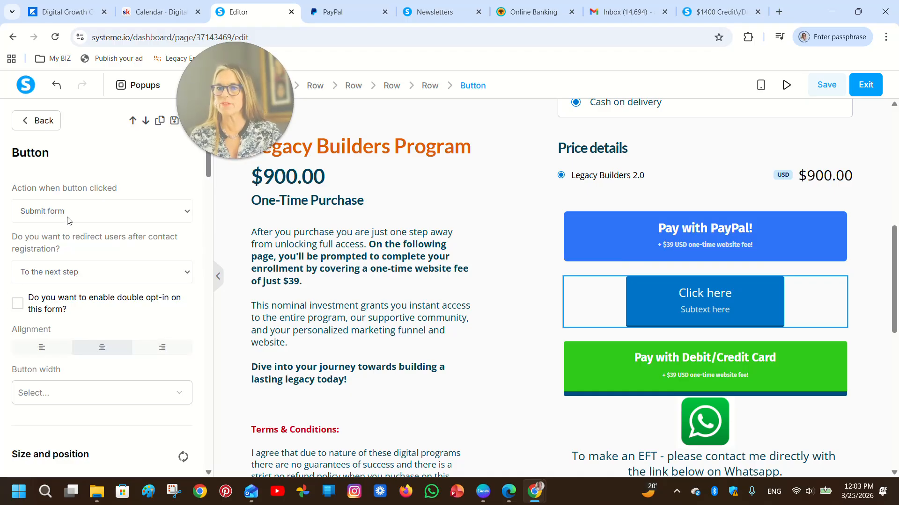
pyautogui.scroll(-1, 61, 250)
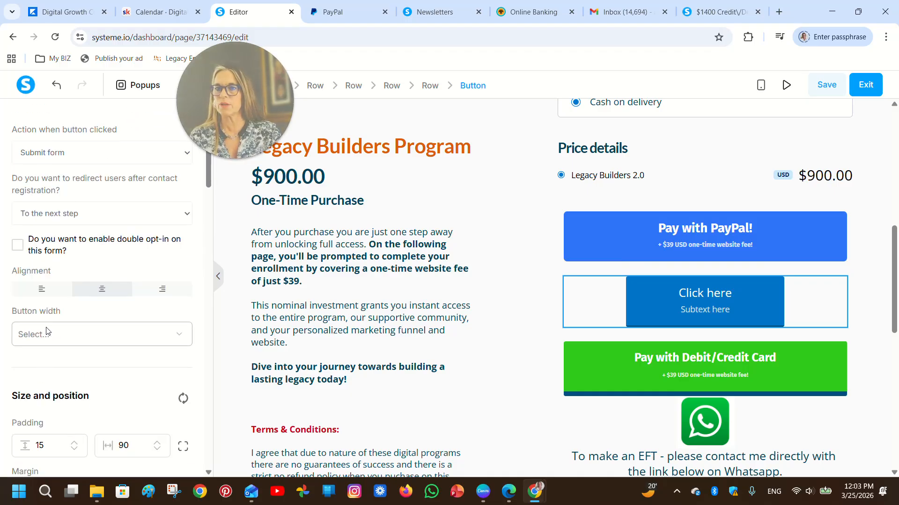
pyautogui.click(183, 337)
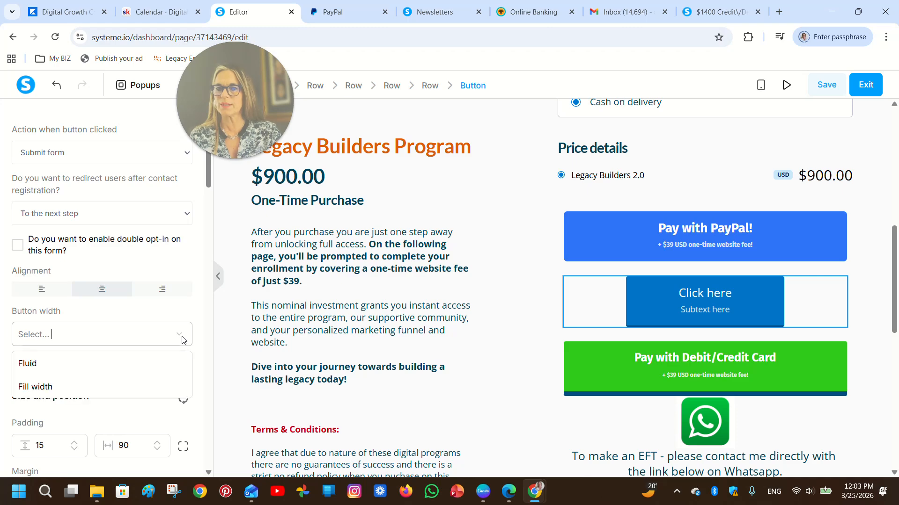
pyautogui.click(52, 392)
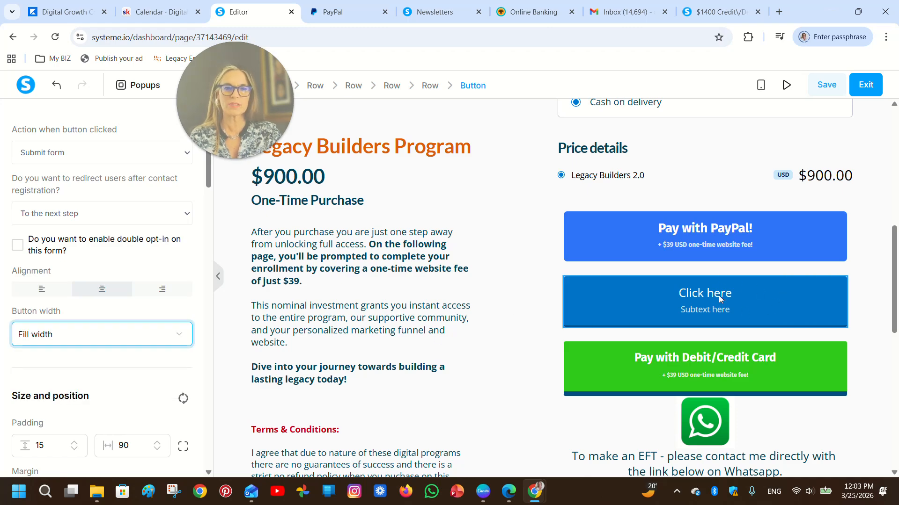
# Redirect the new button to a custom URL, using the copied link of the $900 Credit/Debit Card Button page.
pyautogui.scroll(2, 46, 269)
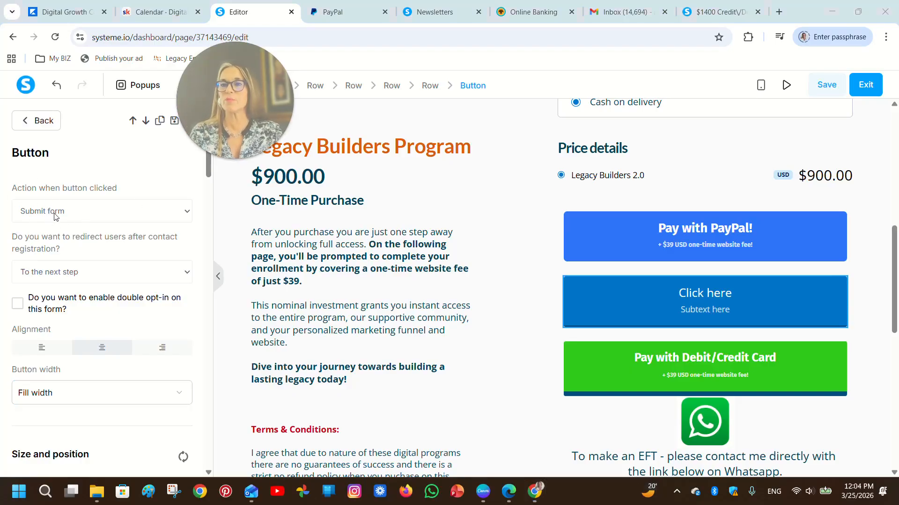
pyautogui.click(187, 273)
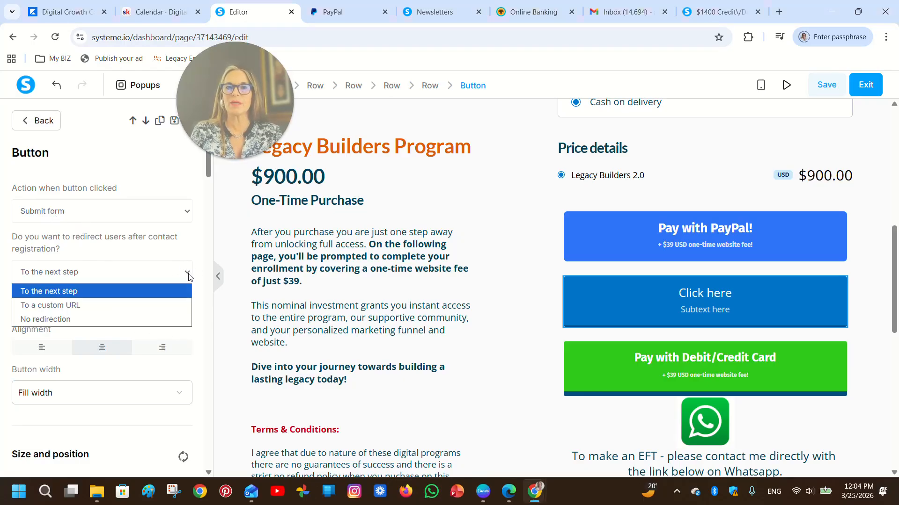
pyautogui.click(85, 304)
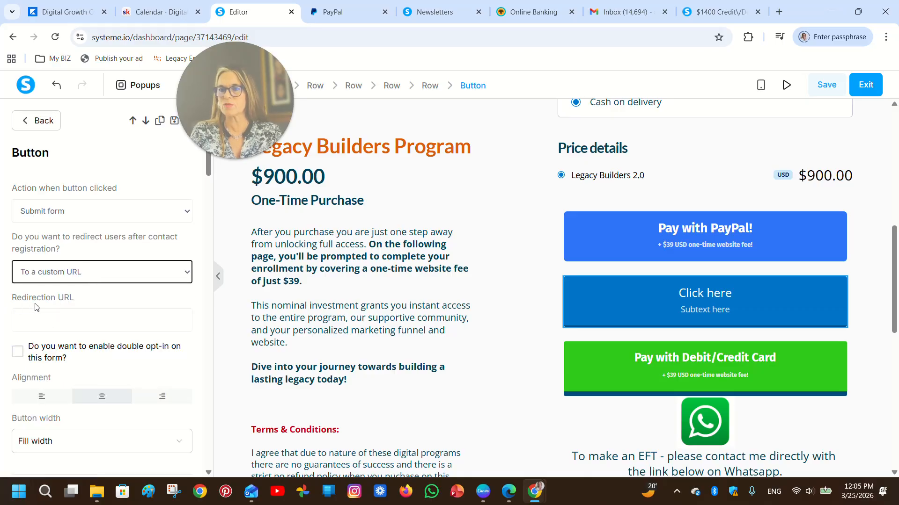
pyautogui.click(84, 321)
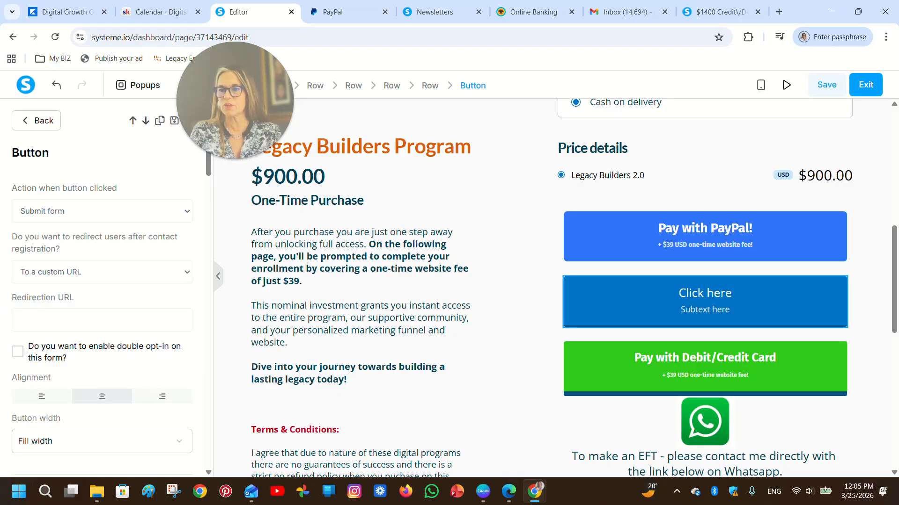
pyautogui.rightClick(37, 319)
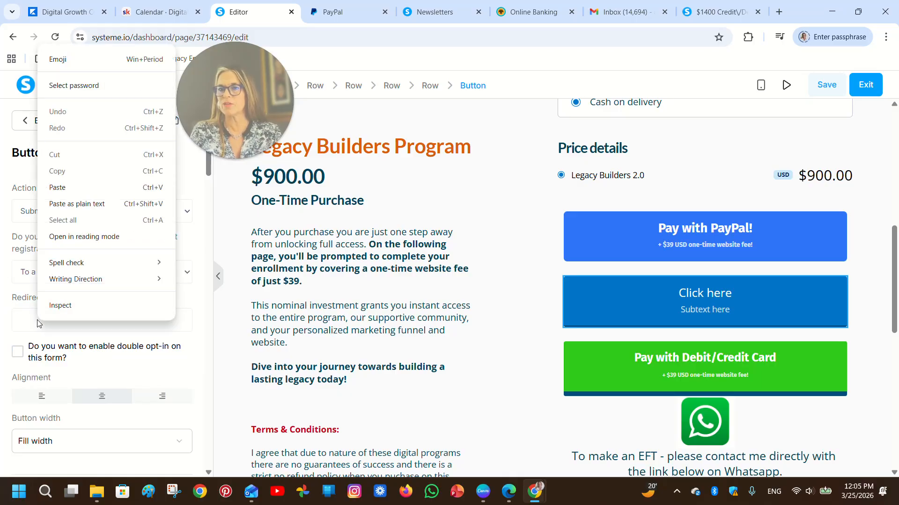
pyautogui.click(70, 190)
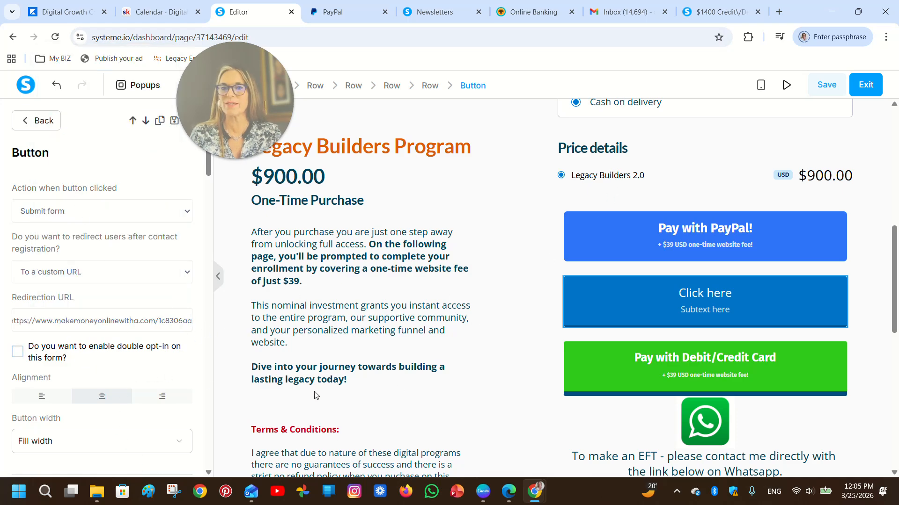
pyautogui.click(434, 347)
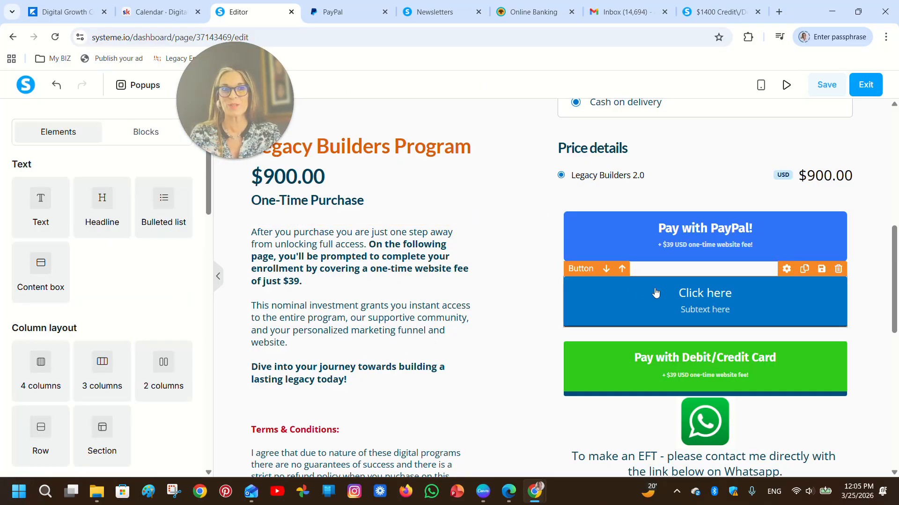
# Change the text of the new "Click here" button to "Pay with Debit/Credit Card".
pyautogui.click(710, 307)
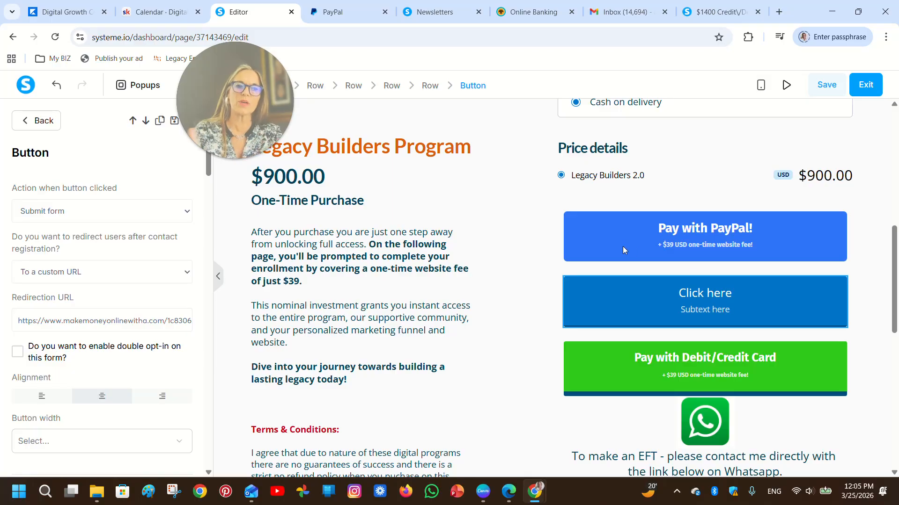
pyautogui.click(710, 309)
pyautogui.click(758, 305)
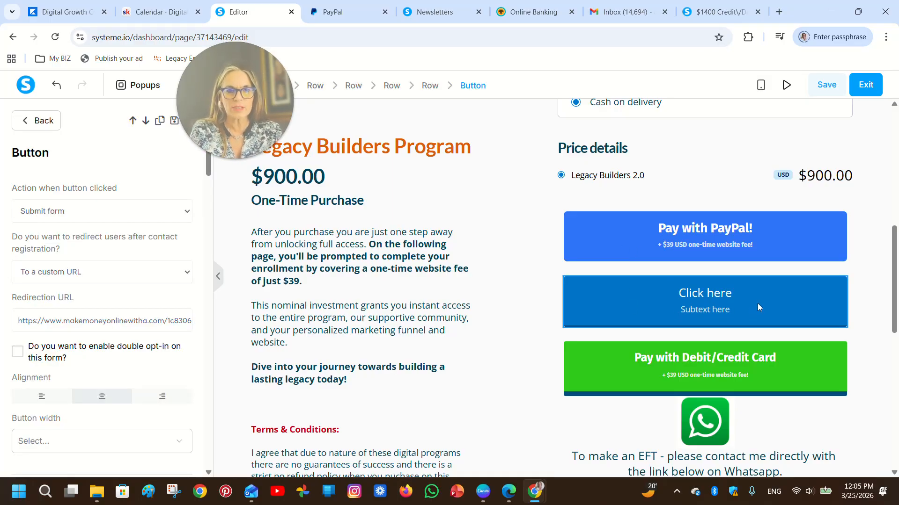
pyautogui.click(758, 308)
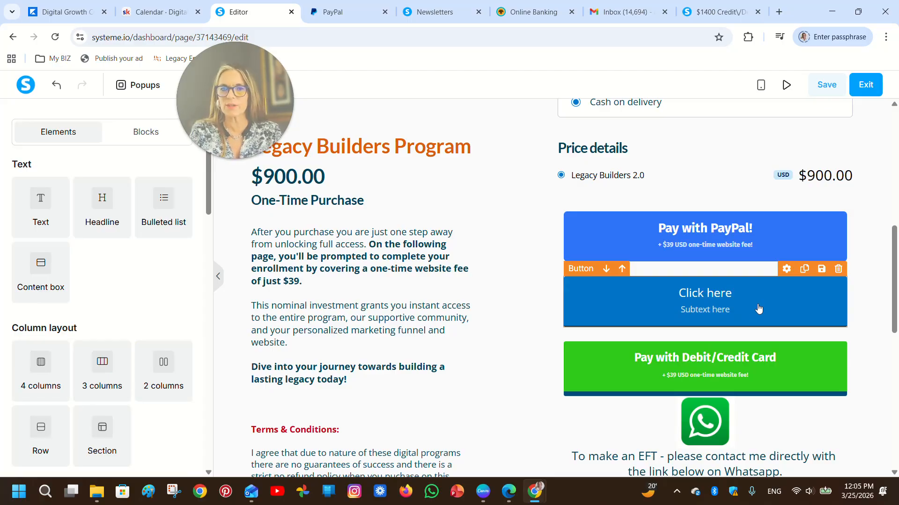
pyautogui.click(758, 308)
pyautogui.scroll(-4, 73, 367)
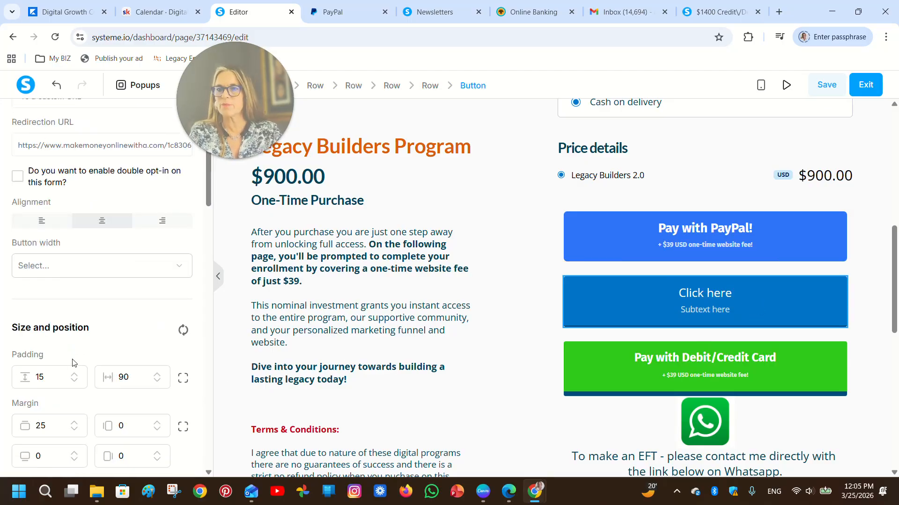
pyautogui.scroll(-3, 68, 368)
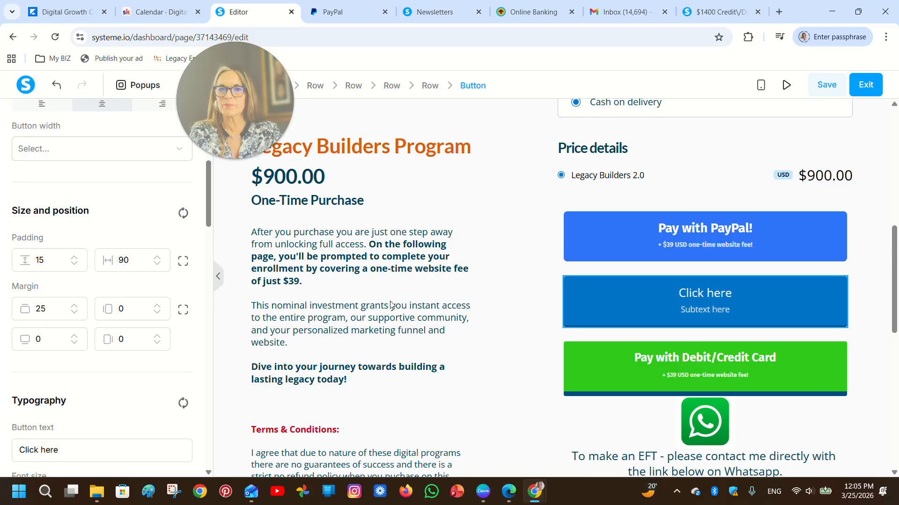
pyautogui.scroll(-1, 166, 355)
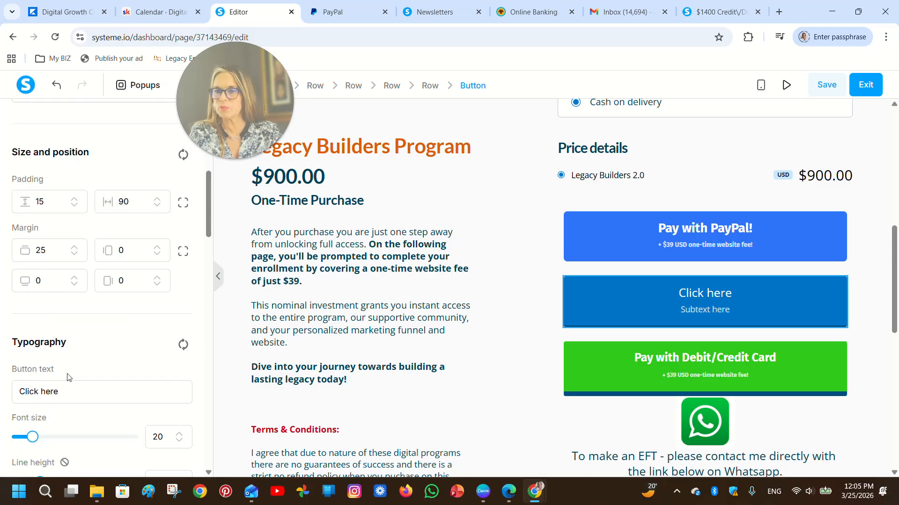
pyautogui.press('BackSpace')
pyautogui.press('BackSpace')
pyautogui.press('BackSpace')
pyautogui.press('BackSpace')
pyautogui.press('BackSpace')
pyautogui.press('BackSpace')
pyautogui.press('BackSpace')
pyautogui.press('BackSpace')
pyautogui.press('BackSpace')
pyautogui.press('BackSpace')
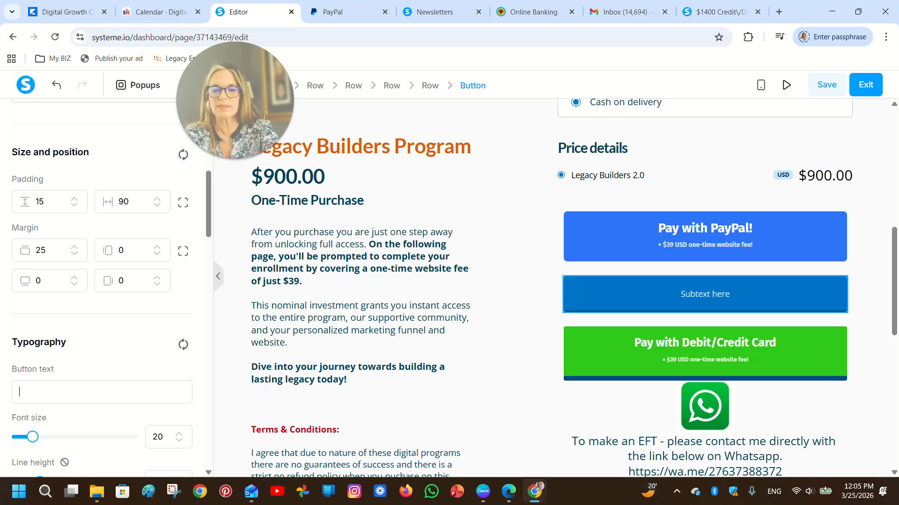
pyautogui.write('Pay with Debit/C')
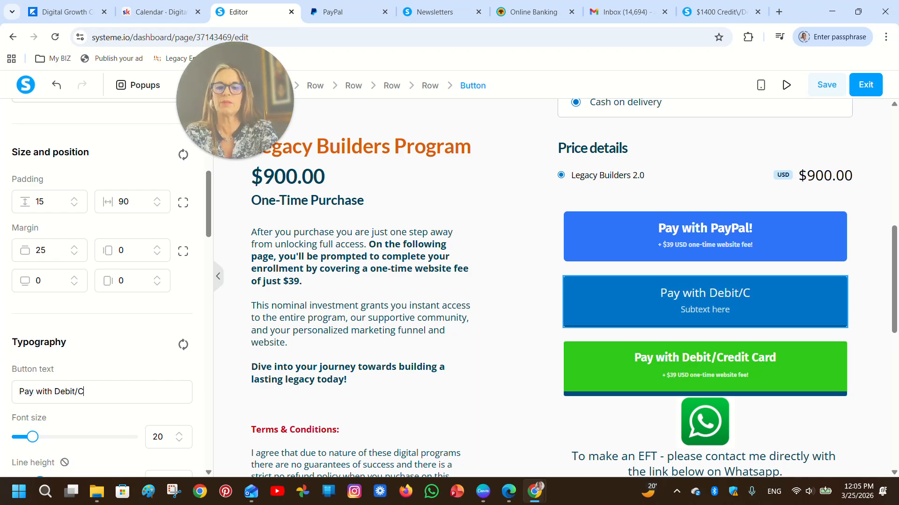
pyautogui.write('redit Card')
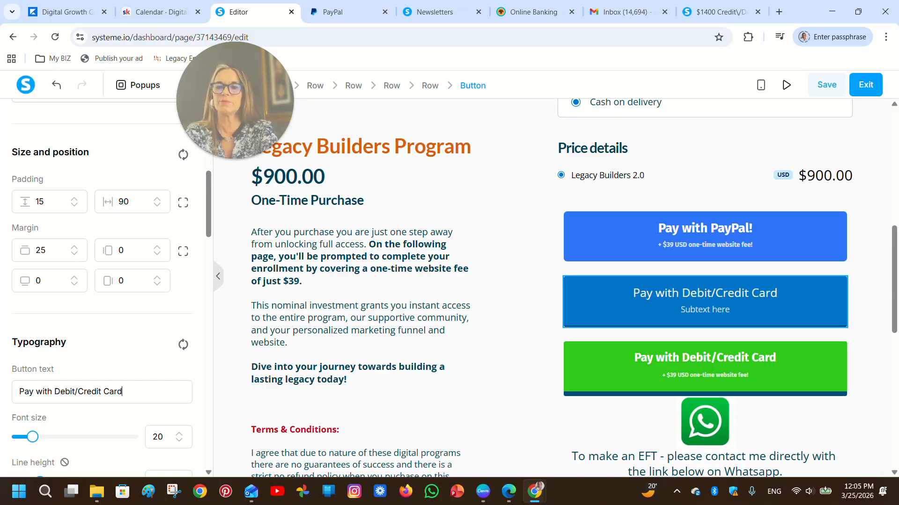
# Replace the new button's subtext with "+ $39 USD one-time website fee!".
pyautogui.scroll(-4, 56, 393)
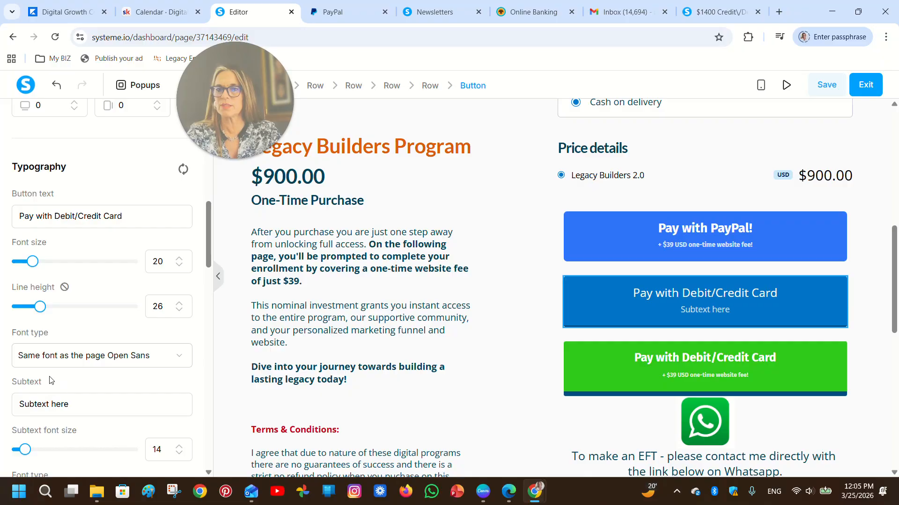
pyautogui.press('BackSpace')
pyautogui.press('BackSpace')
pyautogui.press('BackSpace')
pyautogui.press('BackSpace')
pyautogui.press('BackSpace')
pyautogui.press('BackSpace')
pyautogui.press('BackSpace')
pyautogui.press('BackSpace')
pyautogui.press('BackSpace')
pyautogui.press('BackSpace')
pyautogui.press('BackSpace')
pyautogui.press('BackSpace')
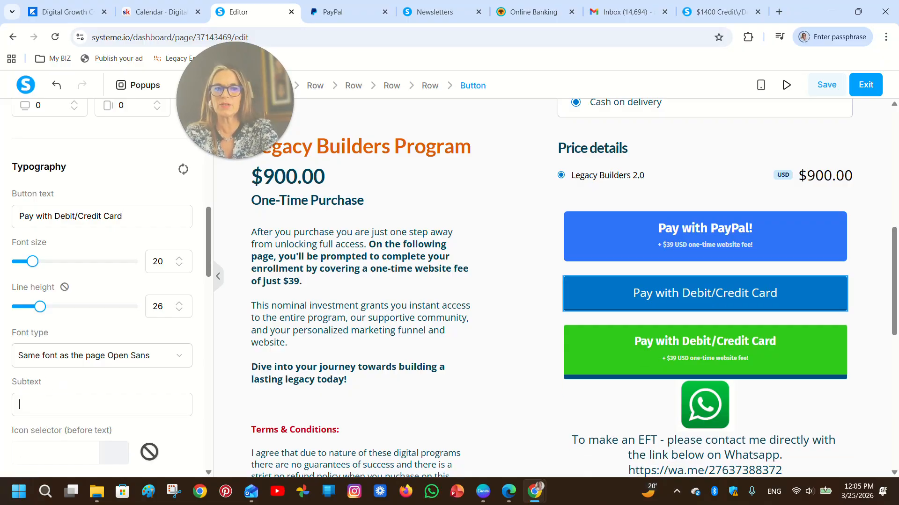
pyautogui.write('+')
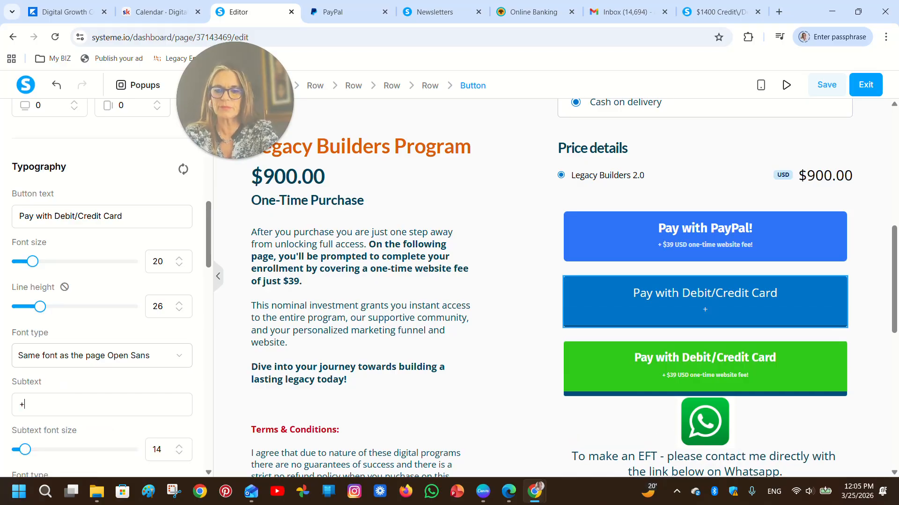
pyautogui.write(' $30')
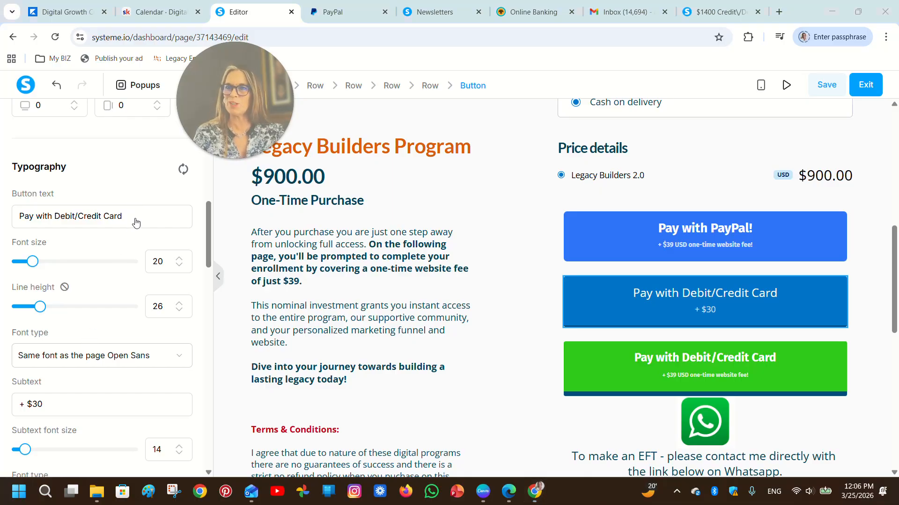
pyautogui.click(43, 404)
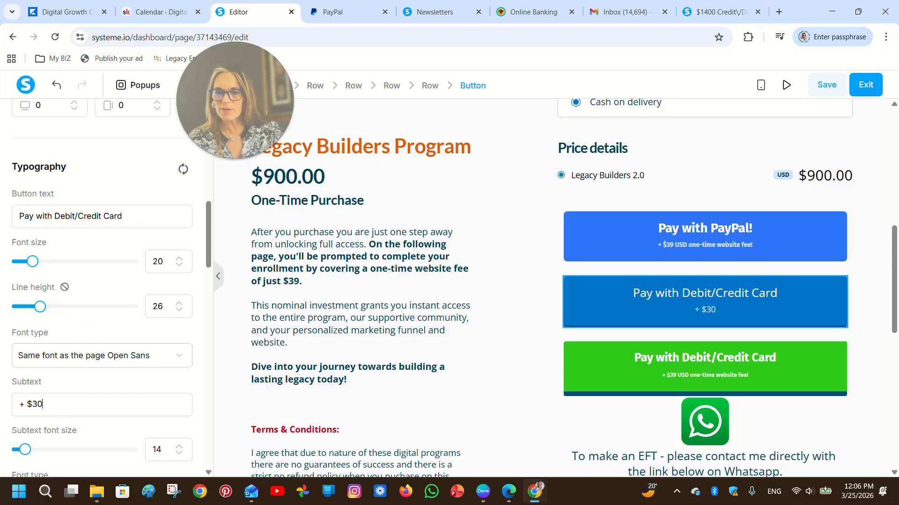
pyautogui.press('BackSpace')
pyautogui.write('9')
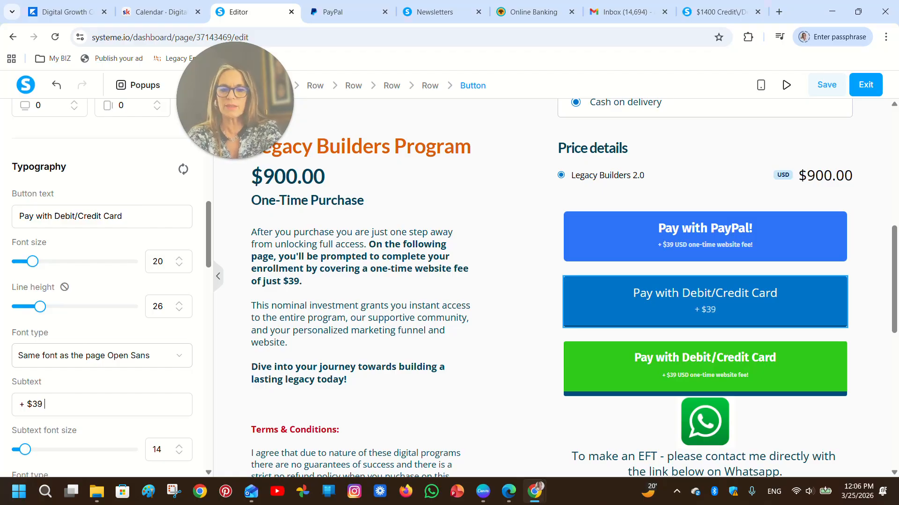
pyautogui.write(' USD one-time website fee!')
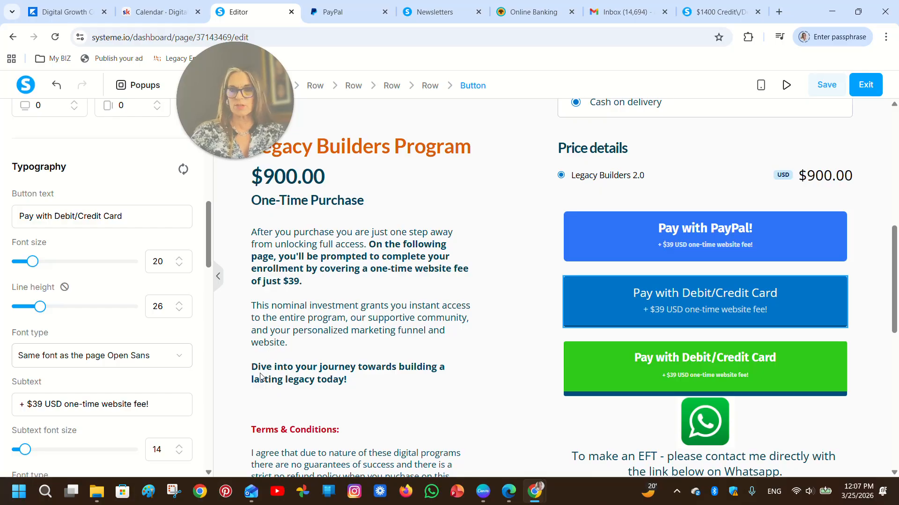
# Set the new button's text to font size 22 and line height 25.
pyautogui.click(180, 258)
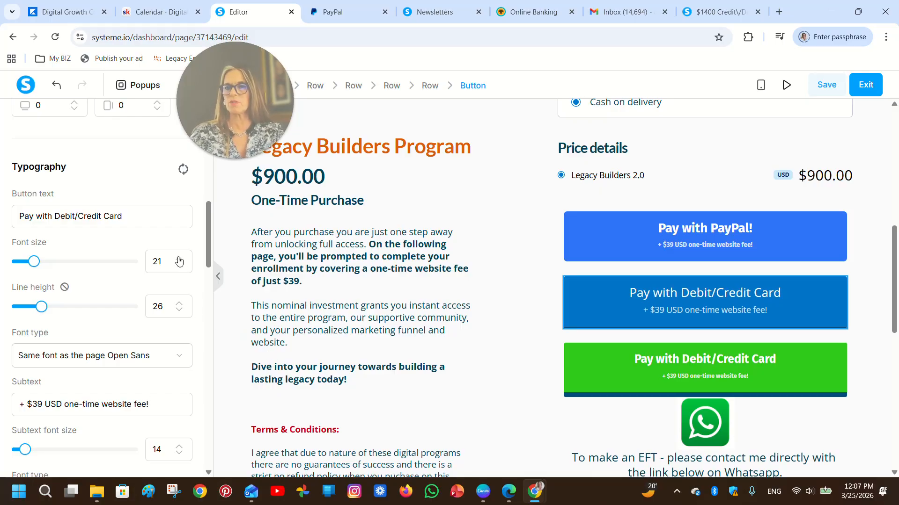
pyautogui.click(180, 257)
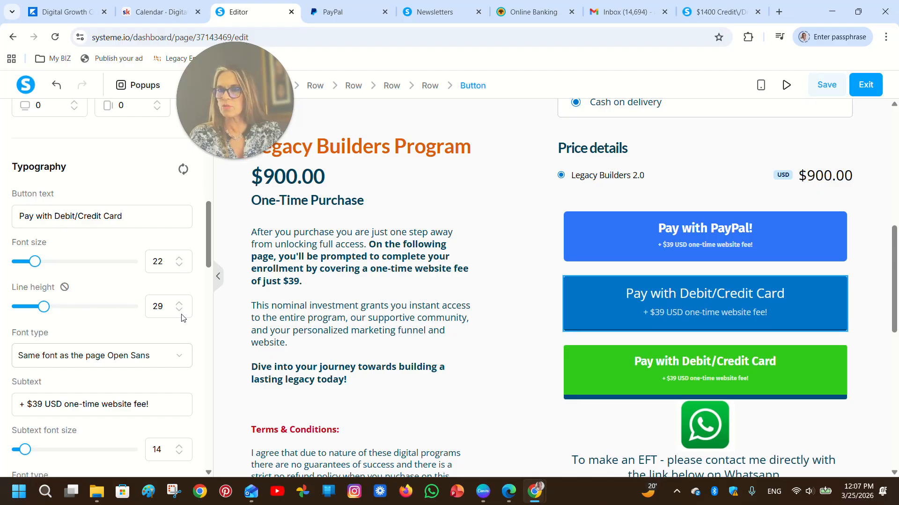
pyautogui.click(180, 311)
pyautogui.click(180, 311)
pyautogui.click(179, 311)
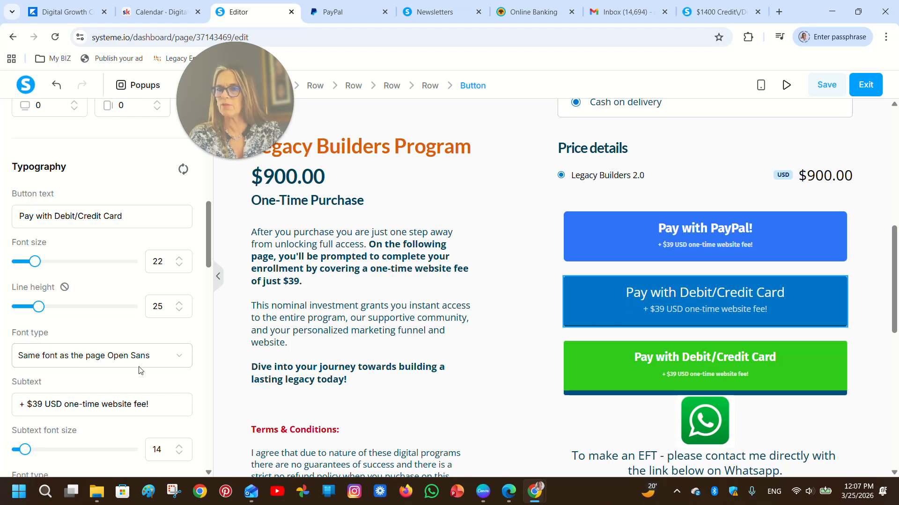
# Set the button text's font to Fira Sans from Google Fonts, in the Bold 700 style.
pyautogui.click(182, 357)
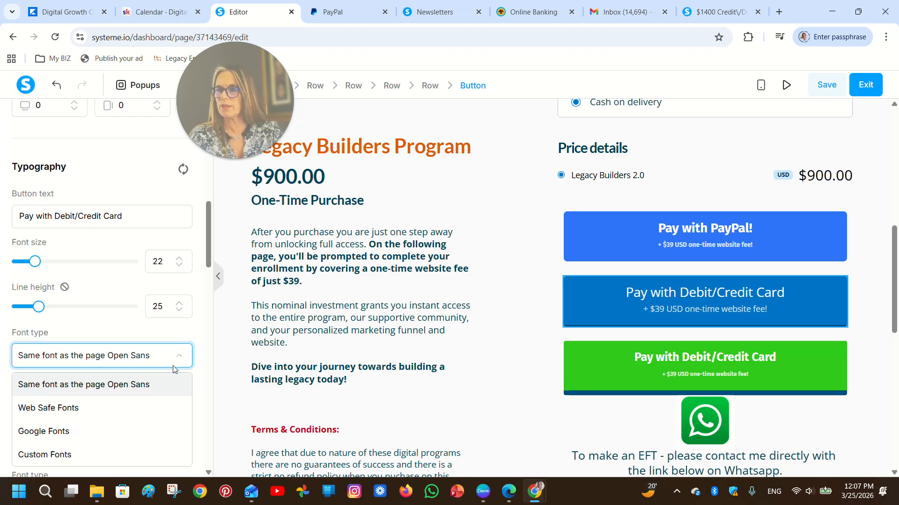
pyautogui.click(68, 431)
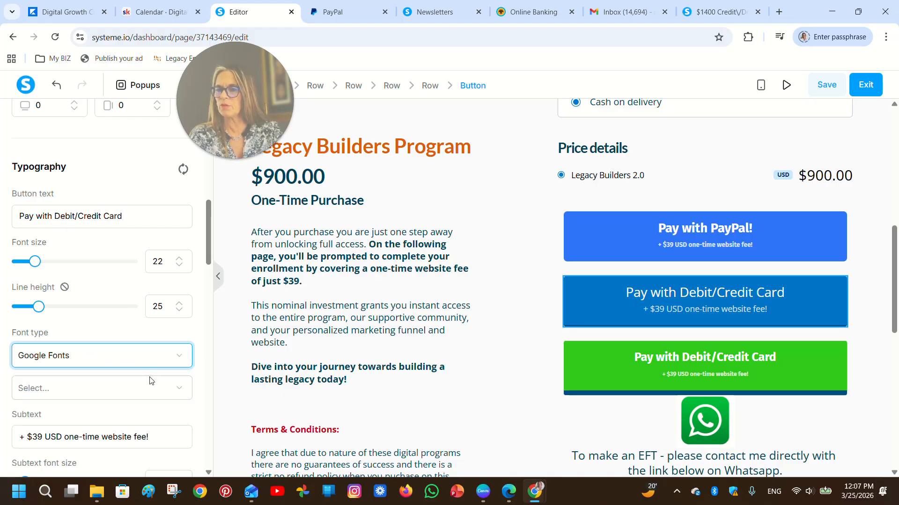
pyautogui.click(181, 391)
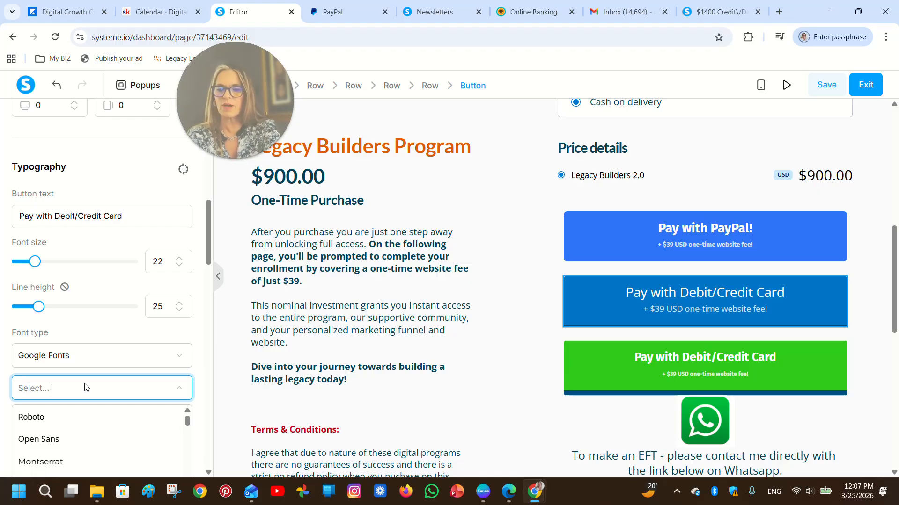
pyautogui.write('fi')
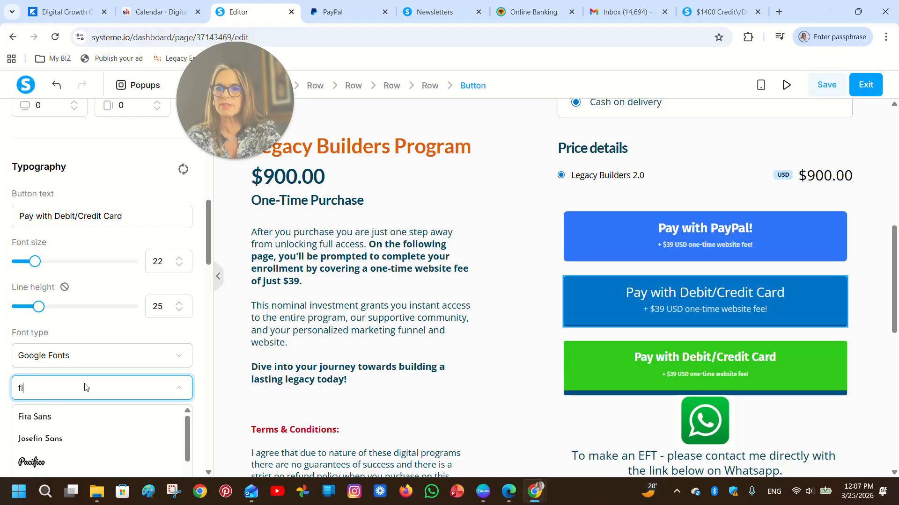
pyautogui.click(66, 419)
pyautogui.scroll(-3, 172, 415)
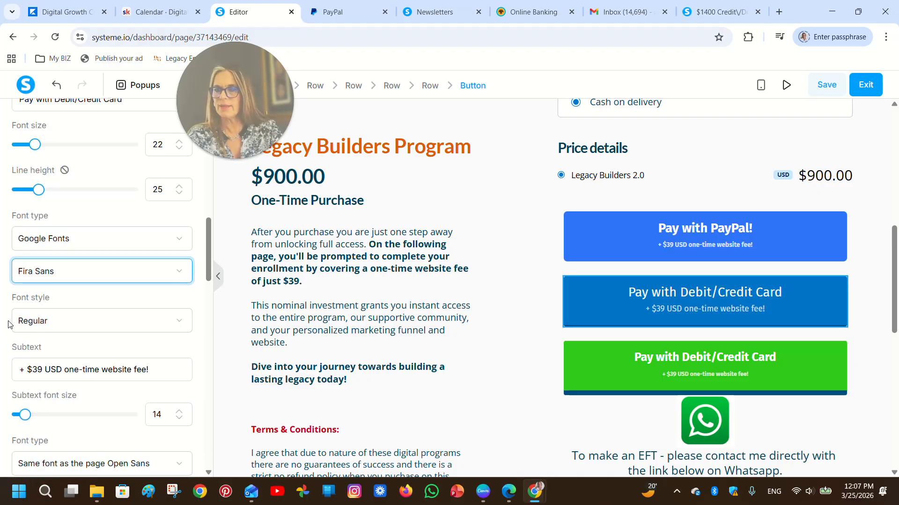
pyautogui.click(182, 325)
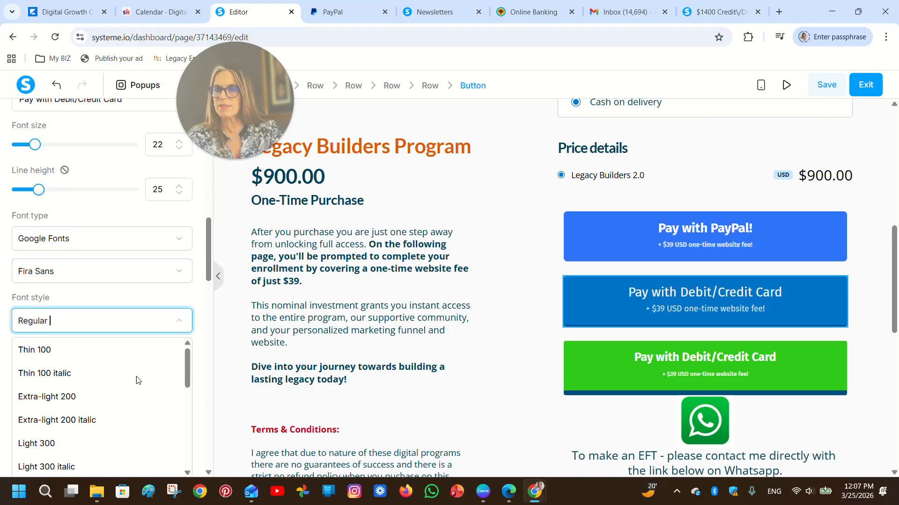
pyautogui.scroll(-6, 108, 406)
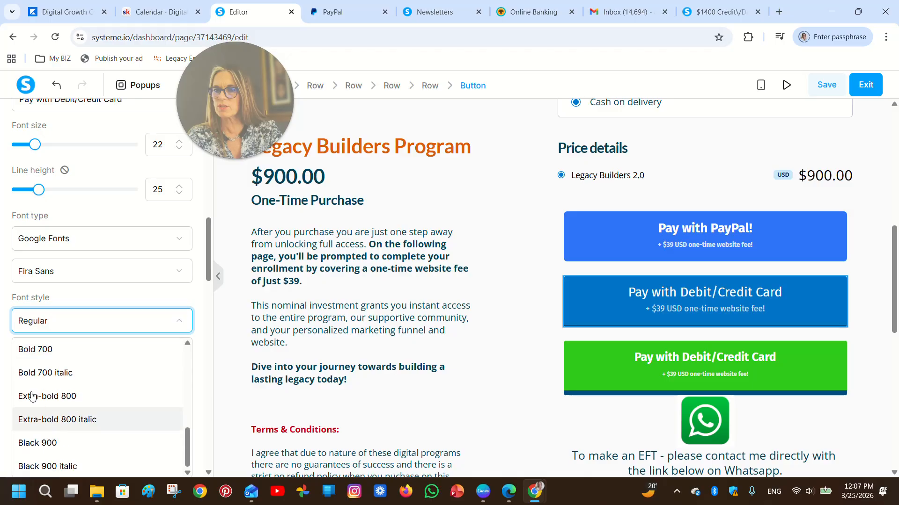
pyautogui.click(44, 350)
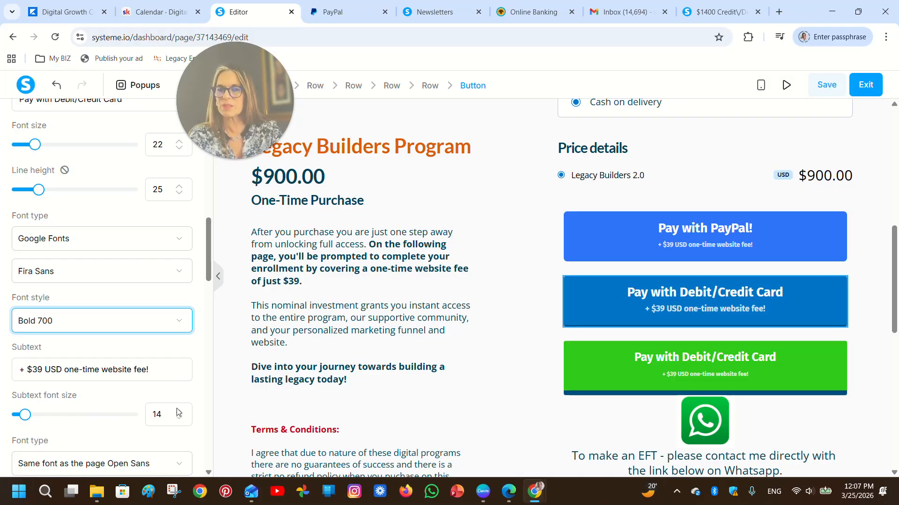
# Expand the button border's corner radius setting into separate values for each corner.
pyautogui.scroll(-6, 178, 413)
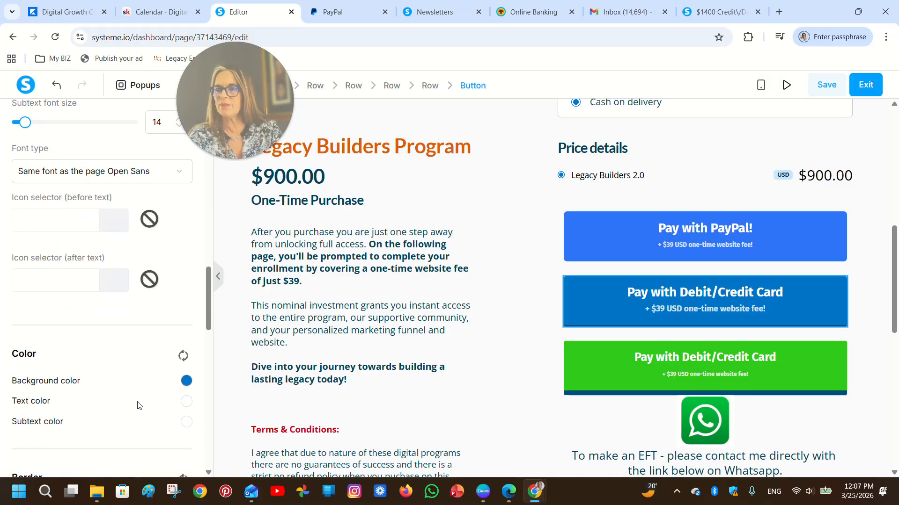
pyautogui.scroll(7, 140, 406)
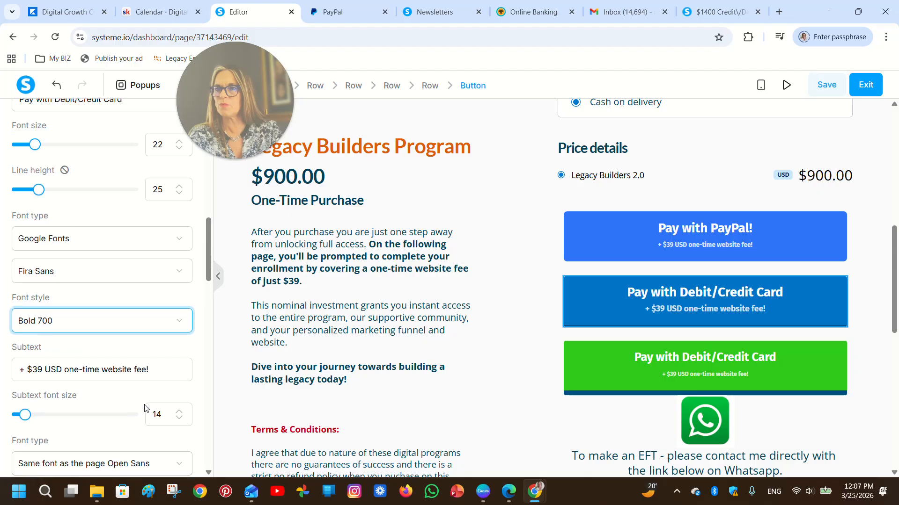
pyautogui.scroll(-6, 147, 409)
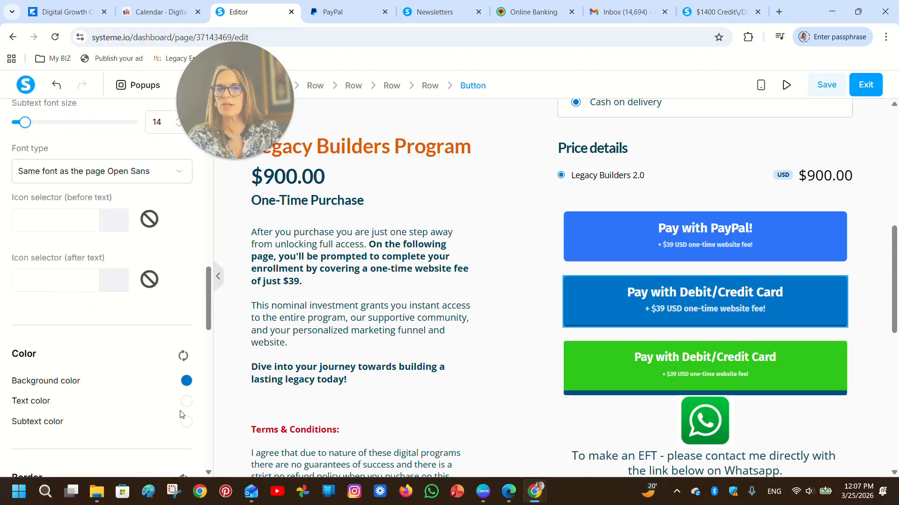
pyautogui.scroll(-6, 187, 413)
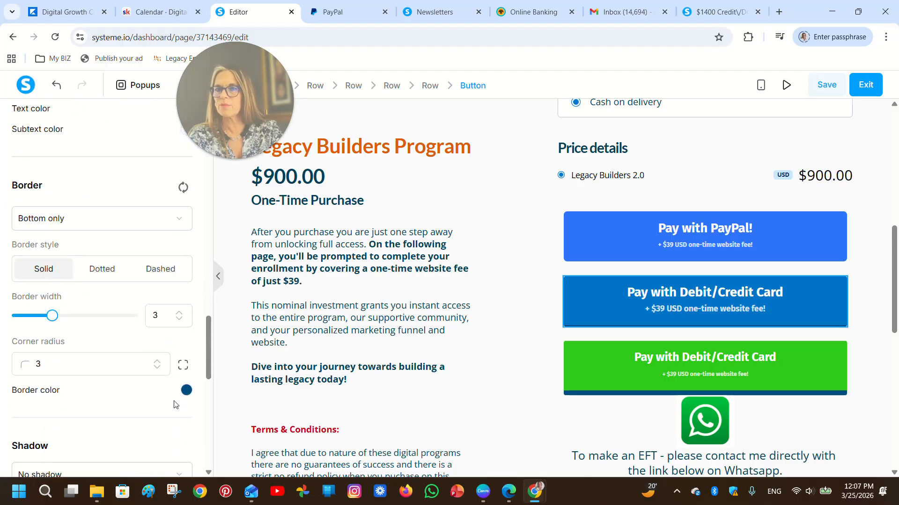
pyautogui.scroll(-5, 174, 402)
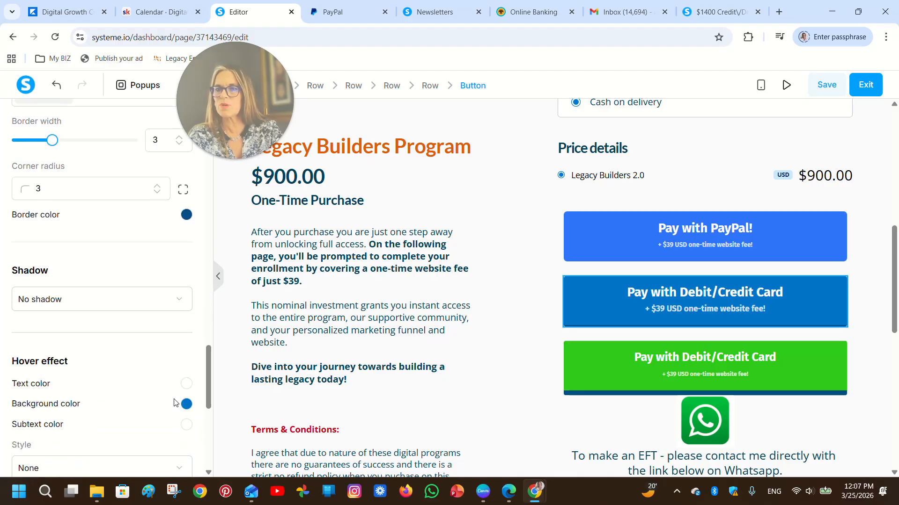
pyautogui.scroll(-4, 175, 402)
pyautogui.scroll(3, 169, 389)
pyautogui.scroll(7, 96, 386)
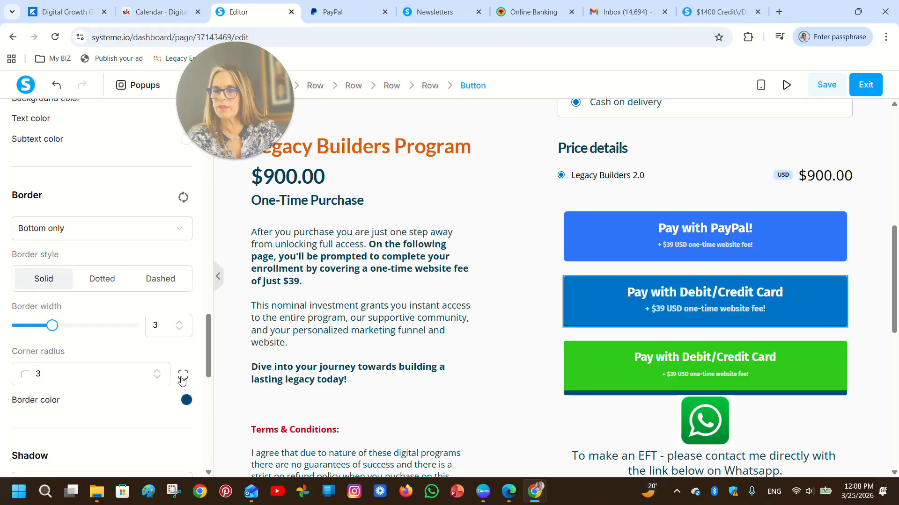
pyautogui.click(182, 377)
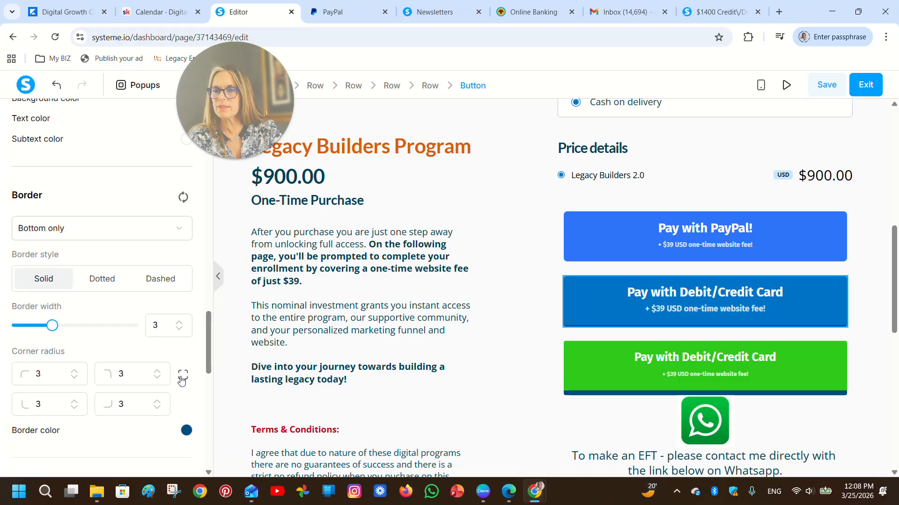
# Increase the width of the new button's bottom border to 8.
pyautogui.click(178, 333)
pyautogui.click(178, 330)
pyautogui.click(178, 323)
pyautogui.click(178, 323)
pyautogui.click(178, 323)
pyautogui.click(178, 322)
pyautogui.click(179, 323)
pyautogui.click(178, 323)
pyautogui.click(178, 323)
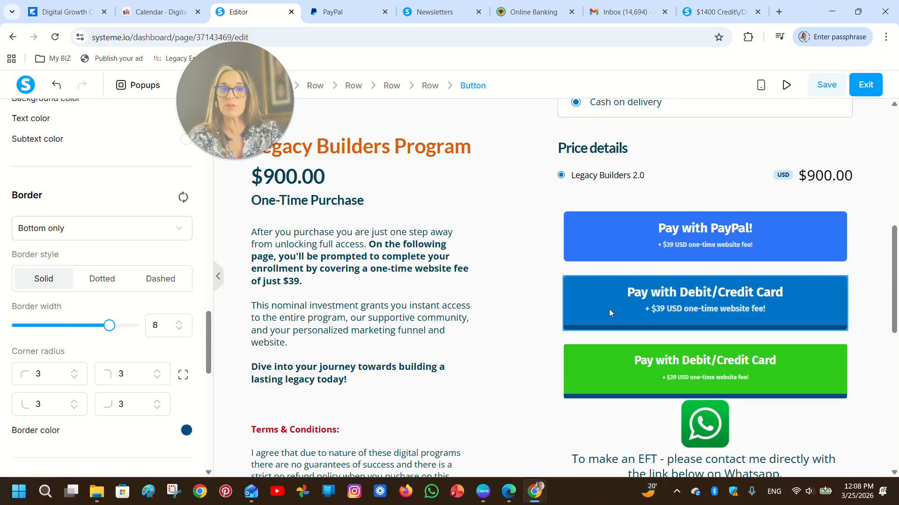
# Set the new button's hover background color to 30c91b.
pyautogui.scroll(-5, 118, 472)
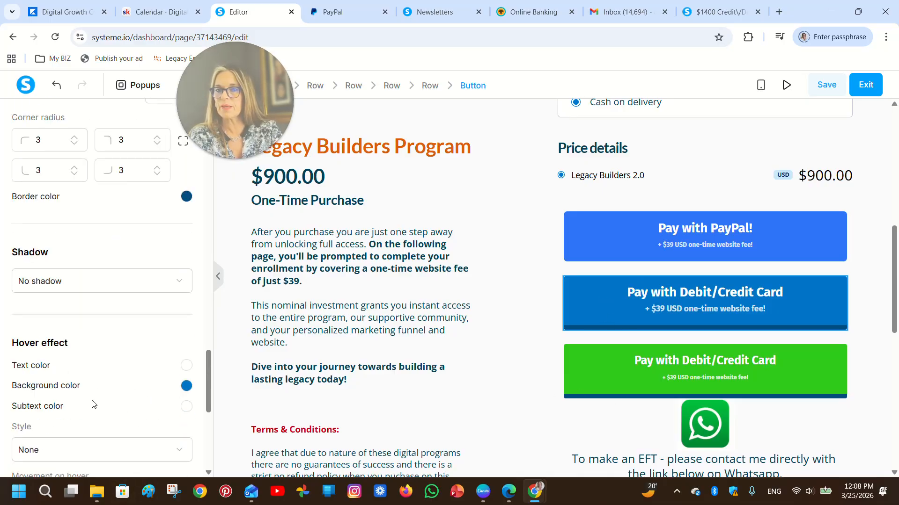
pyautogui.click(187, 386)
pyautogui.click(204, 287)
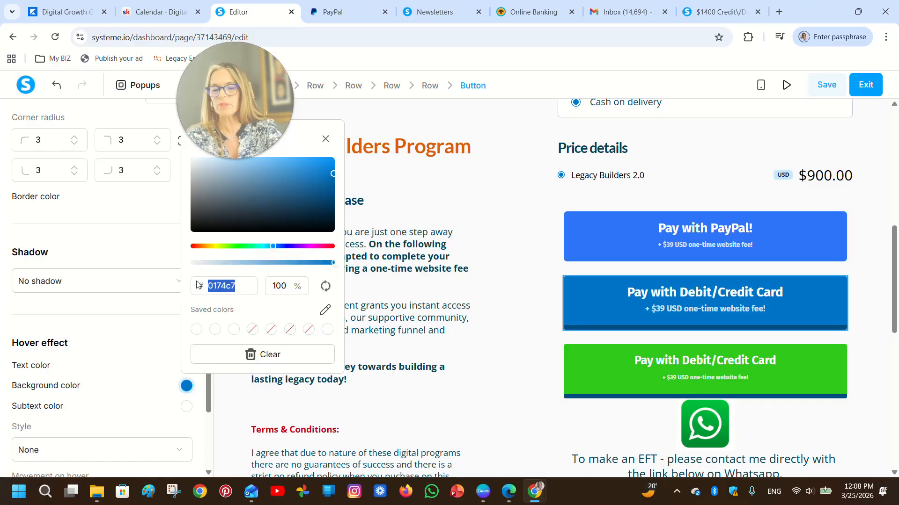
pyautogui.write('30')
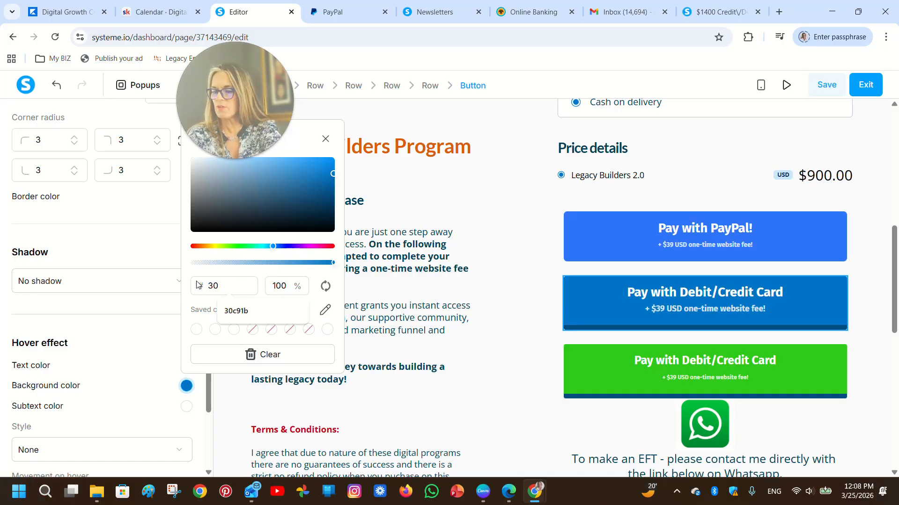
pyautogui.write('c91')
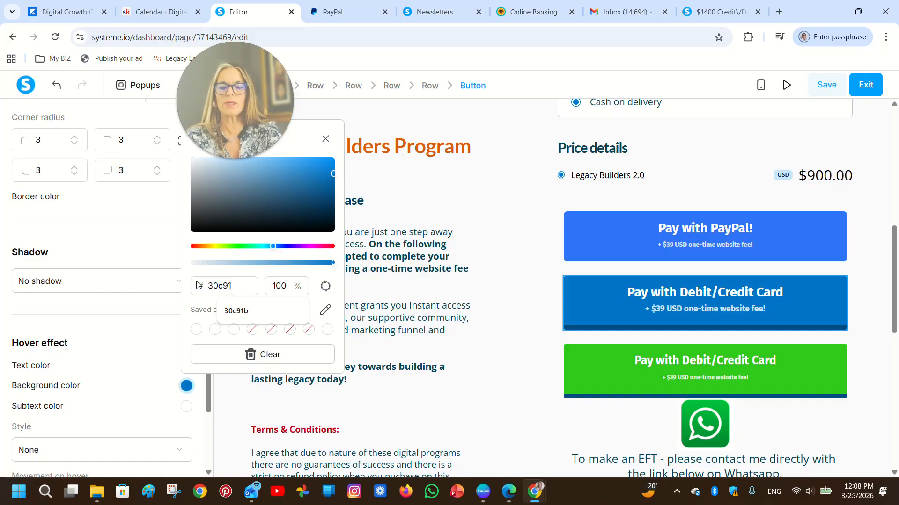
pyautogui.write('b')
pyautogui.click(447, 290)
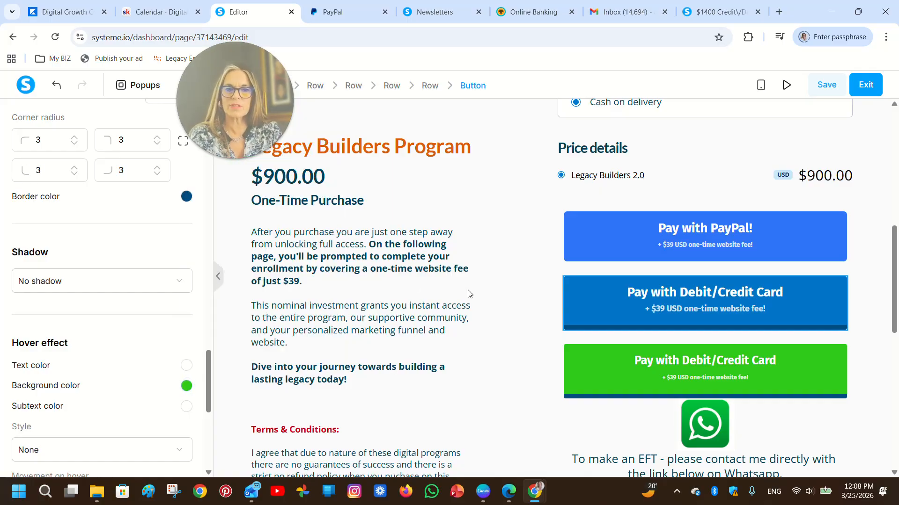
# Save the order form page and exit the editor.
pyautogui.scroll(-5, 510, 370)
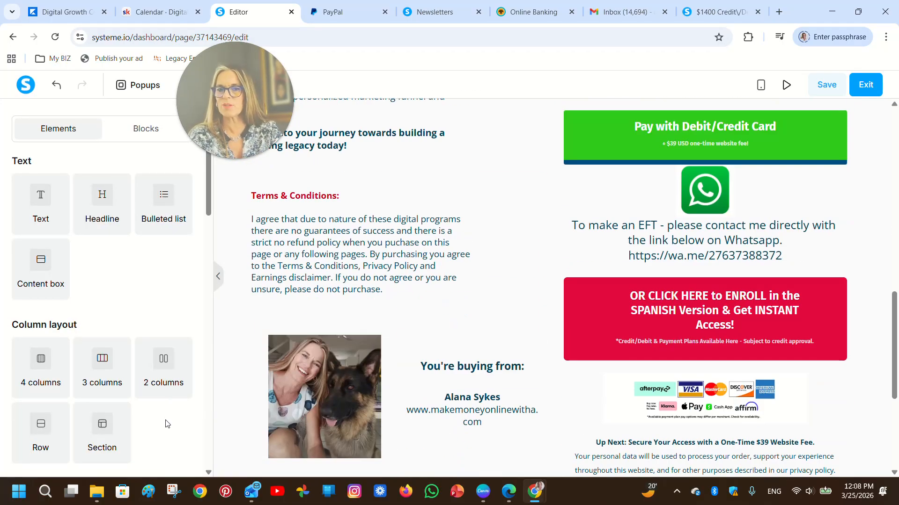
pyautogui.scroll(-3, 102, 281)
pyautogui.scroll(3, 702, 281)
pyautogui.scroll(1, 743, 209)
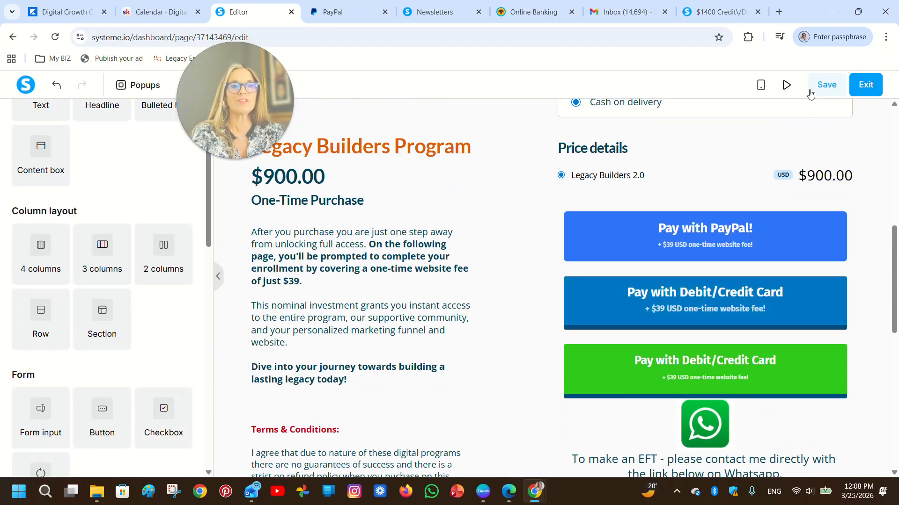
pyautogui.click(827, 85)
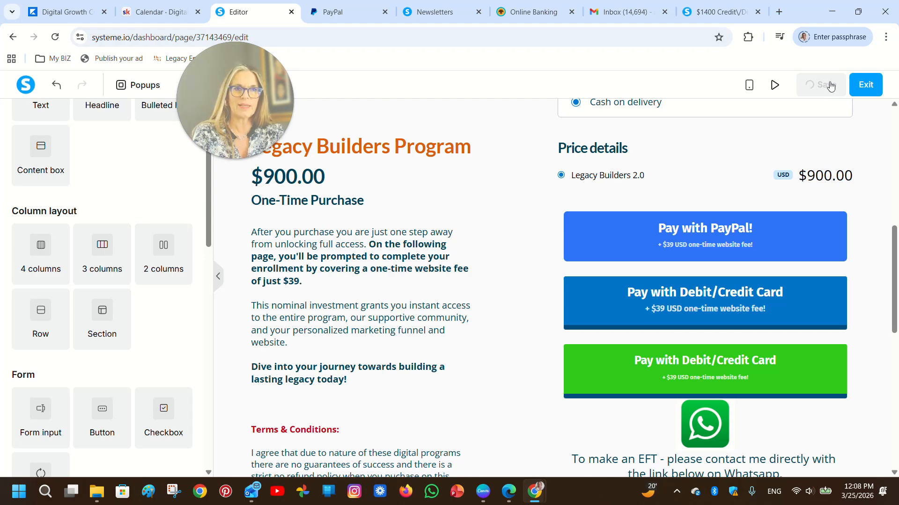
pyautogui.click(865, 86)
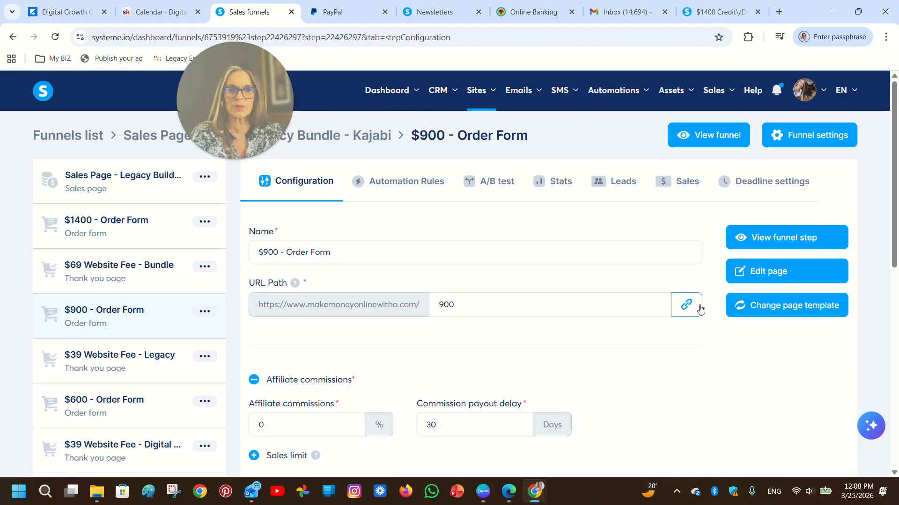
# Copy the $900 order form's URL and open the live page in a new browser tab.
pyautogui.click(686, 307)
pyautogui.click(686, 307)
pyautogui.click(686, 307)
pyautogui.click(778, 11)
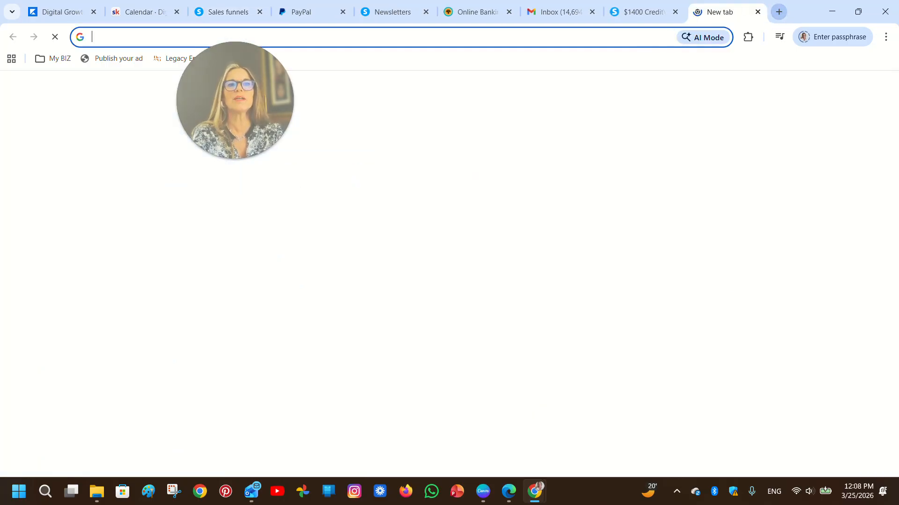
pyautogui.moveTo(232, 58); pyautogui.dragTo(479, 107)
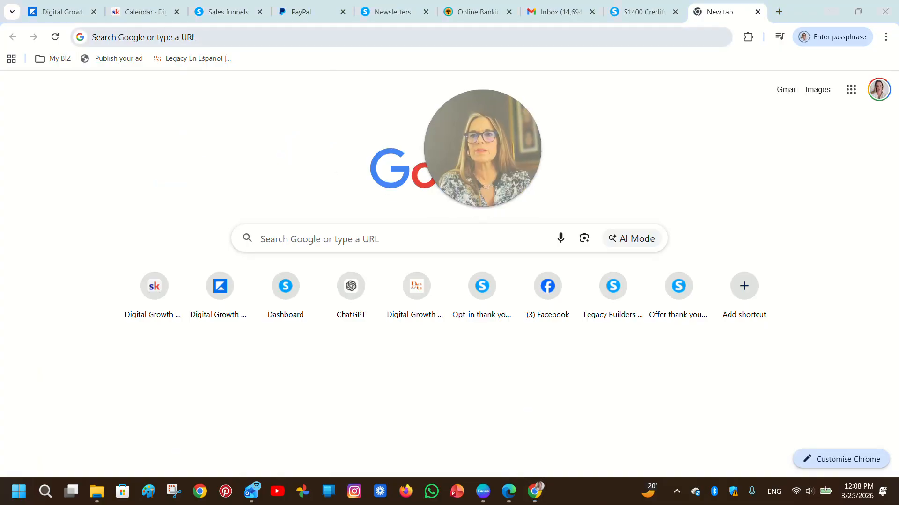
pyautogui.click(146, 31)
pyautogui.rightClick(148, 38)
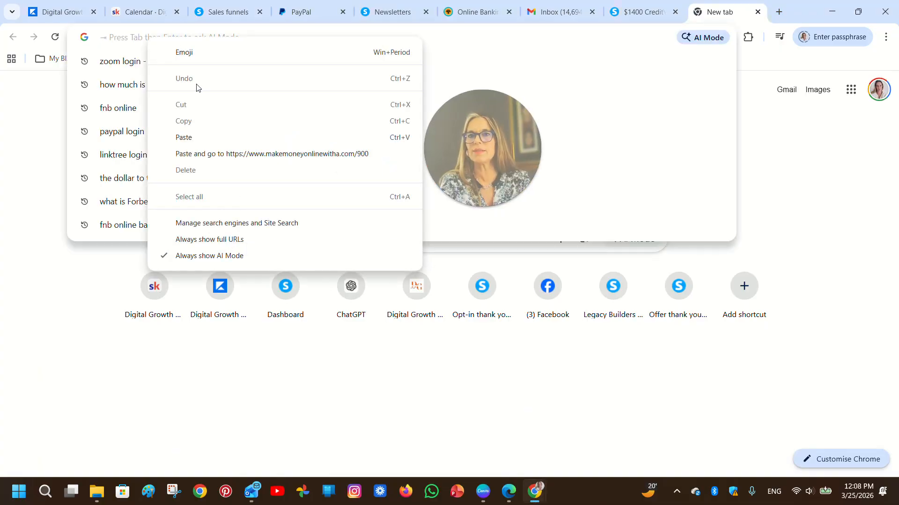
pyautogui.click(199, 136)
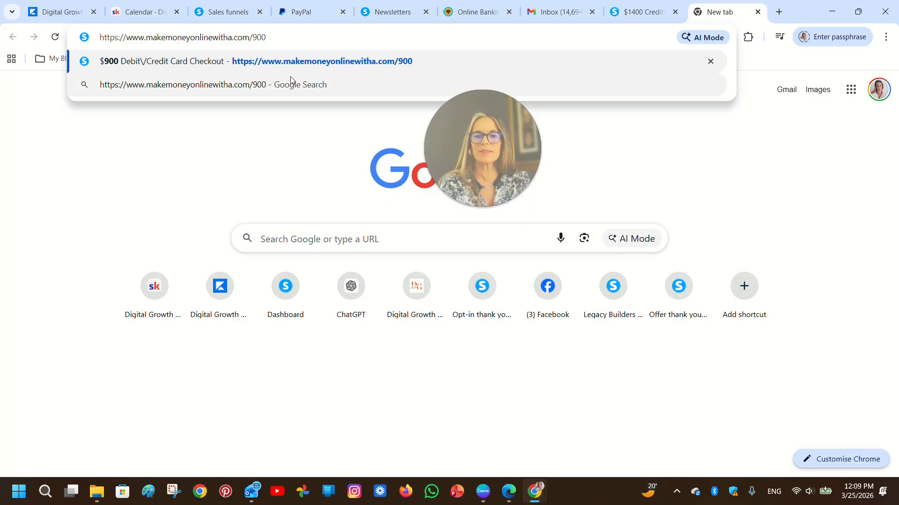
pyautogui.press('Return')
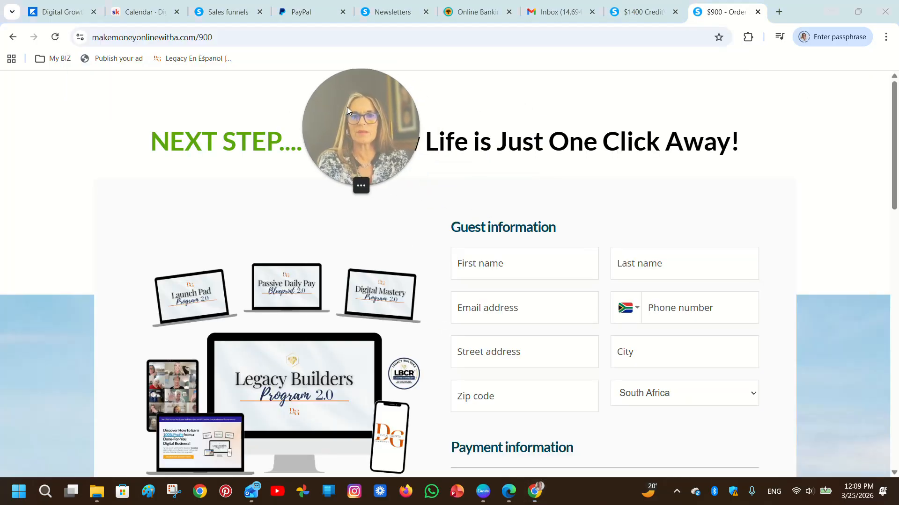
# Try the Pay with Debit/Credit Card buttons on the live order form with the guest information left empty.
pyautogui.scroll(-7, 636, 280)
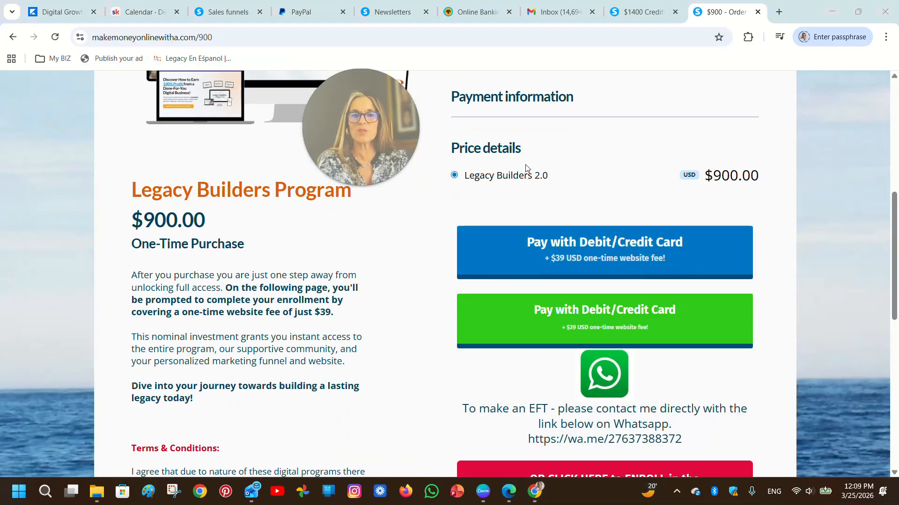
pyautogui.click(616, 321)
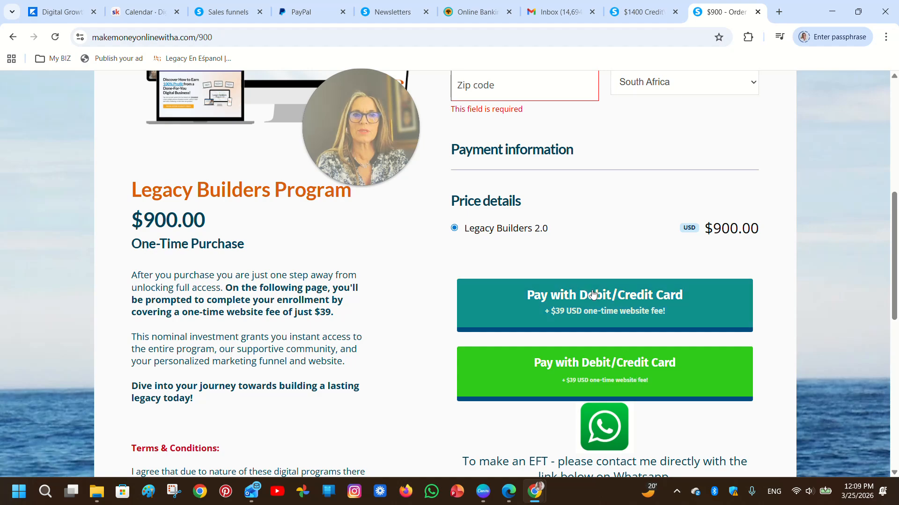
pyautogui.click(594, 303)
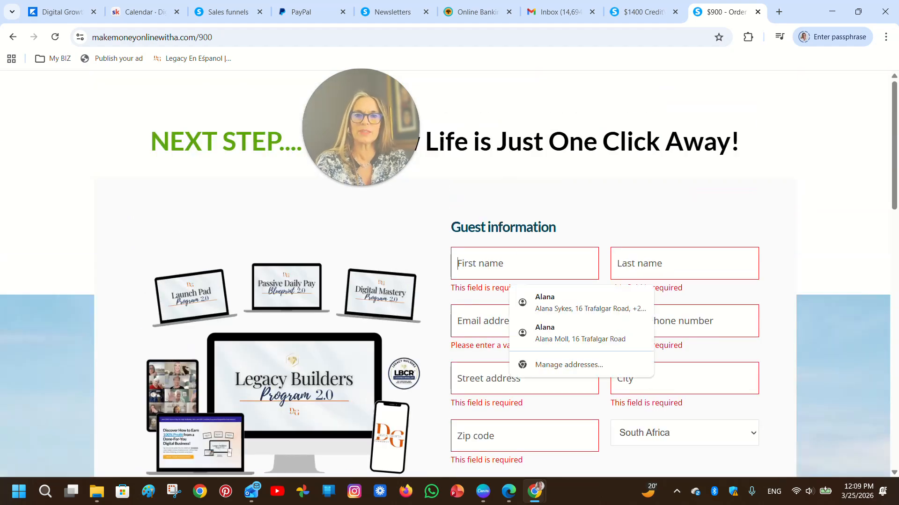
# Fill in the guest information with the first saved contact's details and replace the e-mail with a different address.
pyautogui.click(568, 307)
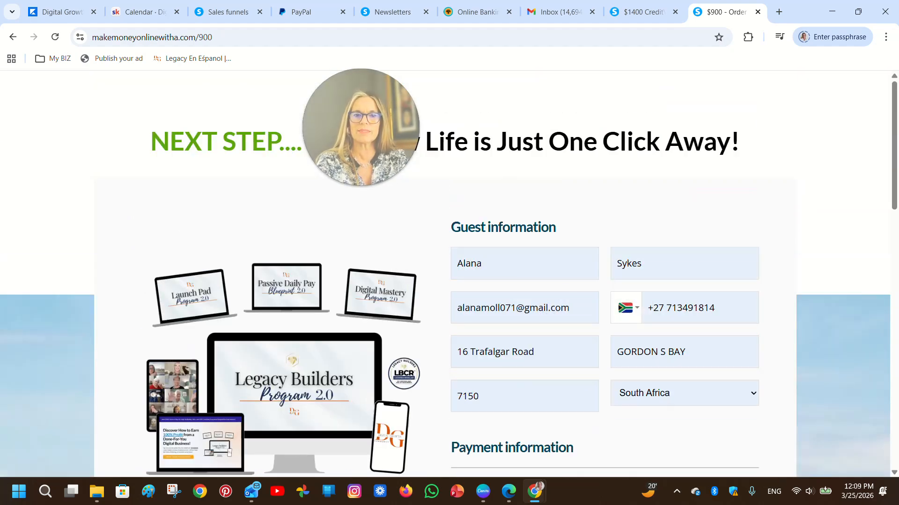
pyautogui.moveTo(569, 307); pyautogui.dragTo(445, 317)
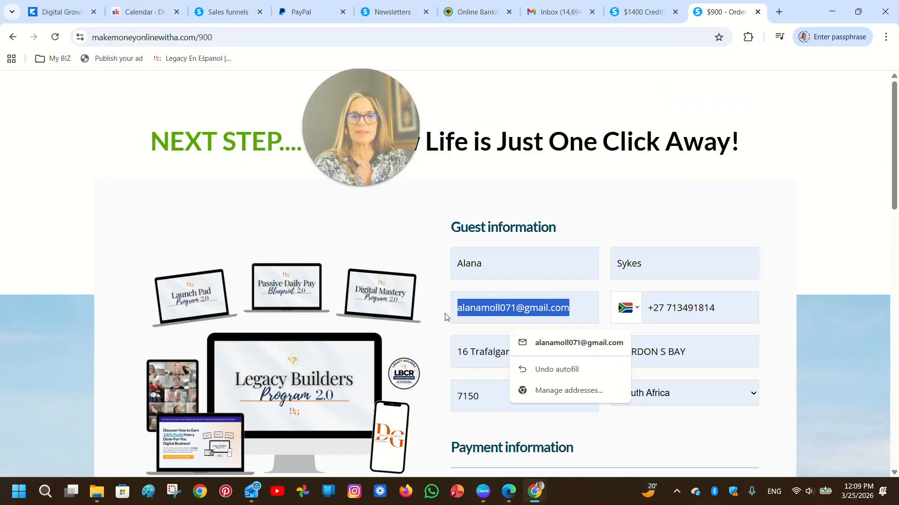
pyautogui.write('ka')
pyautogui.click(562, 343)
pyautogui.moveTo(715, 308); pyautogui.dragTo(666, 309)
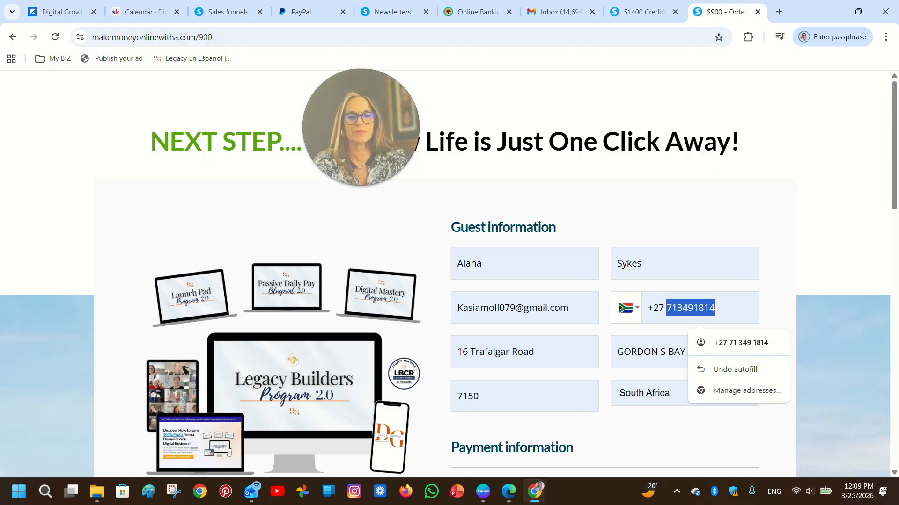
# Follow the green Pay with Debit/Credit Card button and Buy Now to PayPal's checkout, and open its debit or credit card form.
pyautogui.scroll(-7, 136, 198)
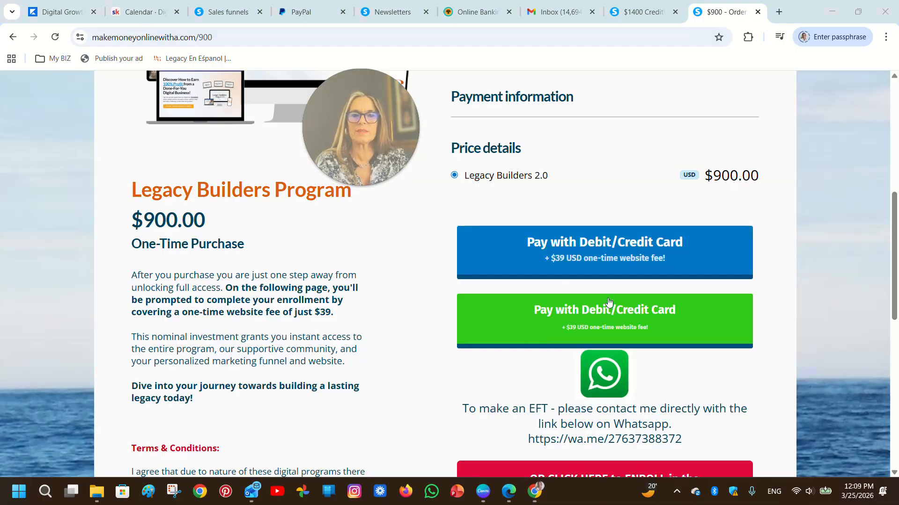
pyautogui.click(607, 320)
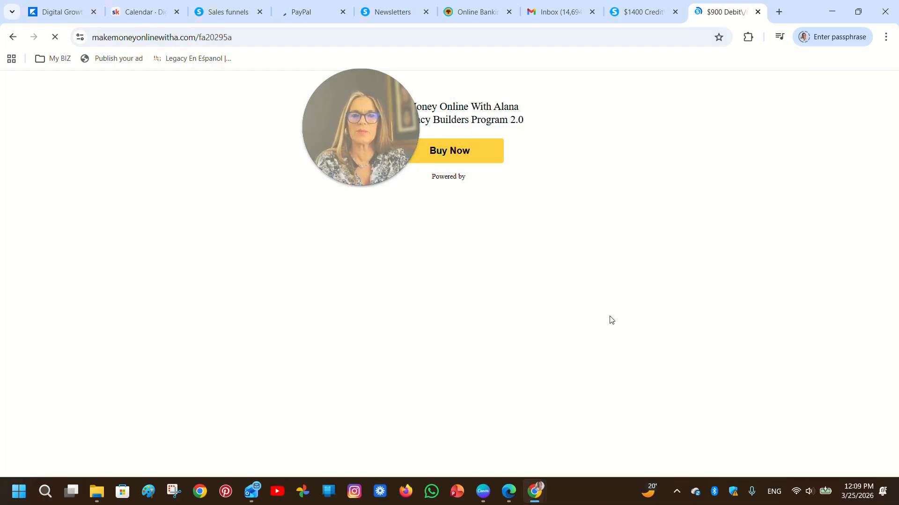
pyautogui.click(458, 156)
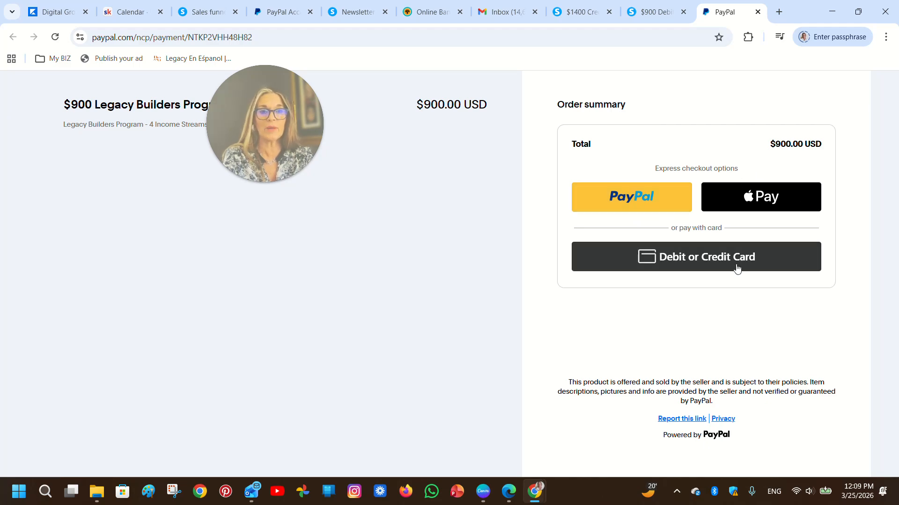
pyautogui.click(694, 262)
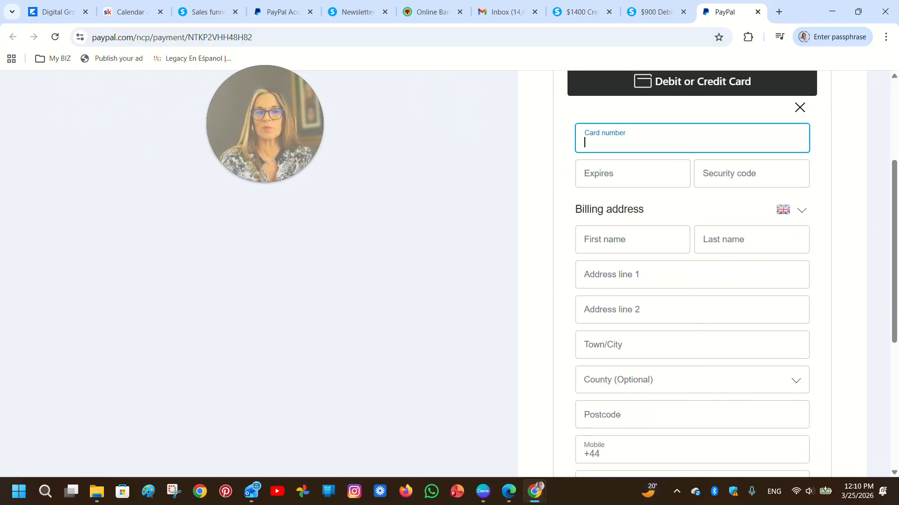
pyautogui.scroll(4, 356, 246)
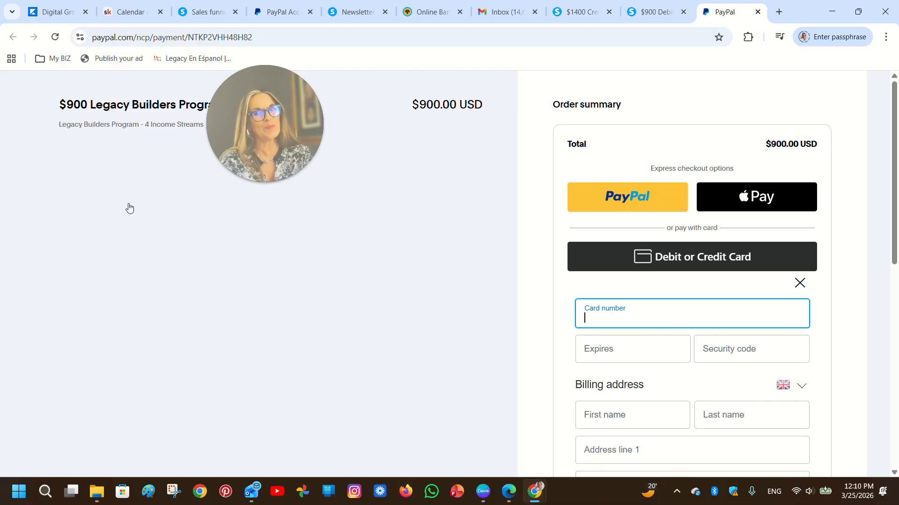